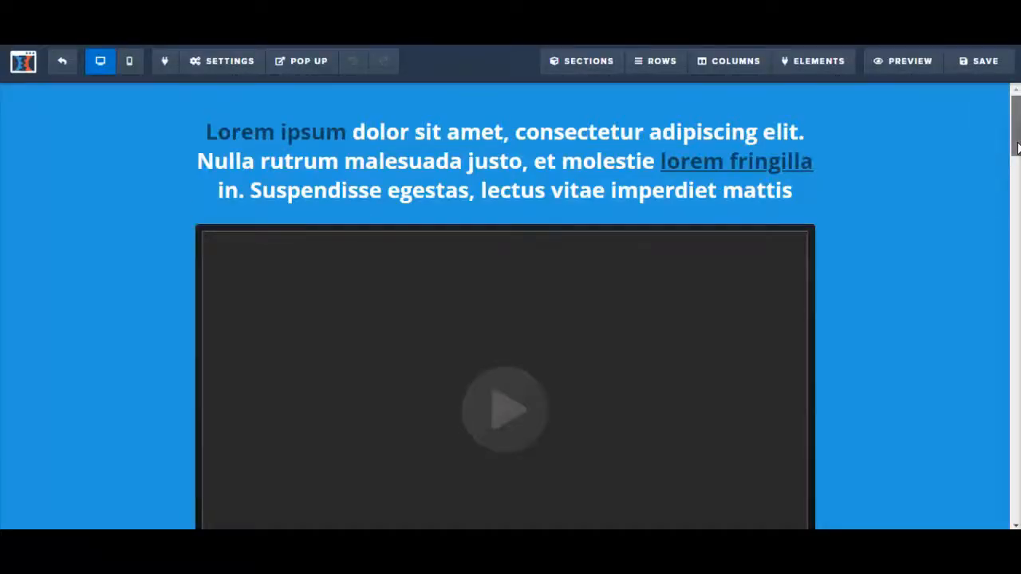
Replace the placeholder headline above the video with "Internet Marketing Expert Reveals How to Earn A Full Time Online Income In Just 1 Year" from the Word document
mouse_move(1017, 146)
mouse_down()
mouse_move(1018, 516)
mouse_move(1014, 132)
mouse_up()
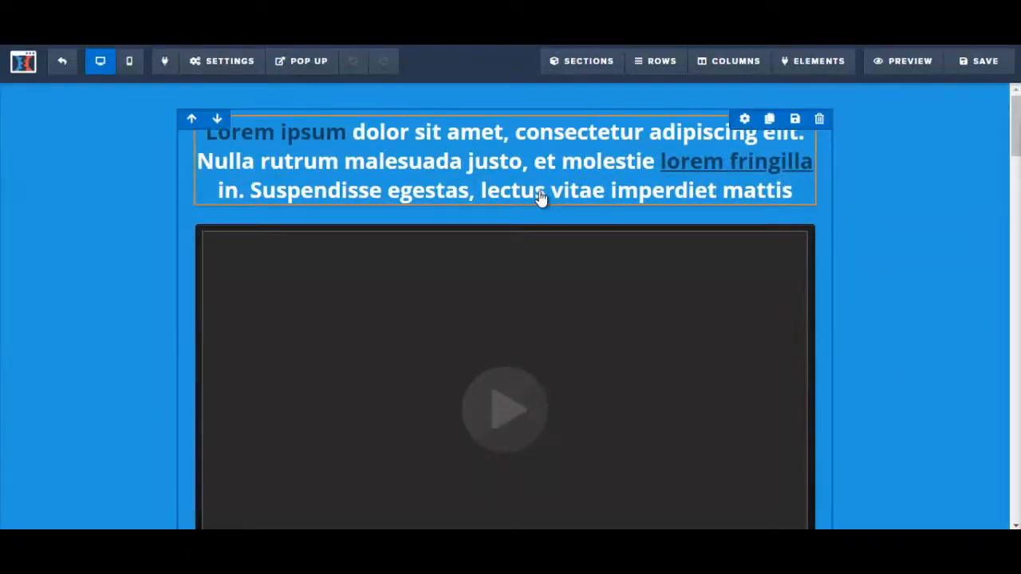
click(279, 142)
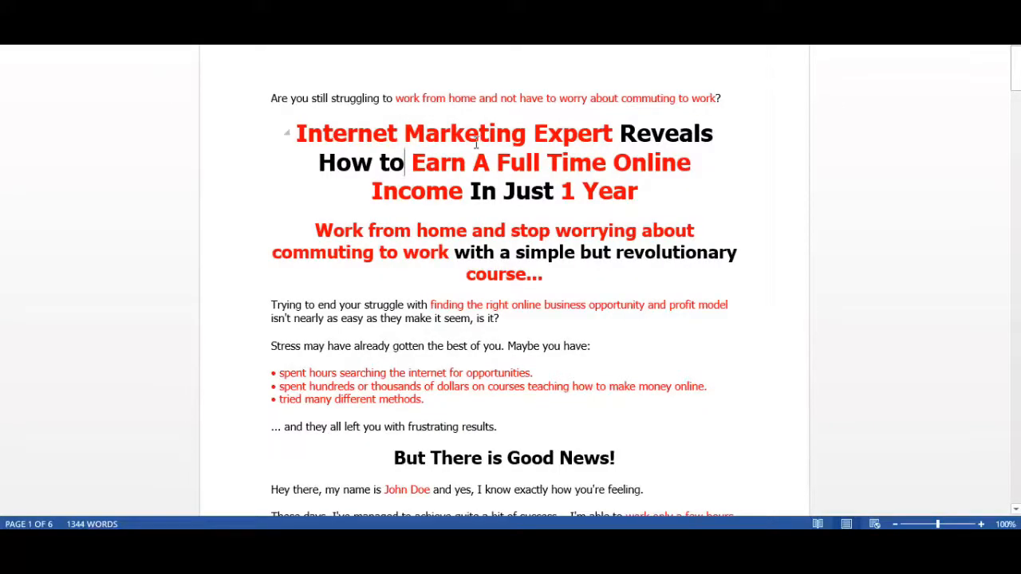
drag(366, 136, 648, 182)
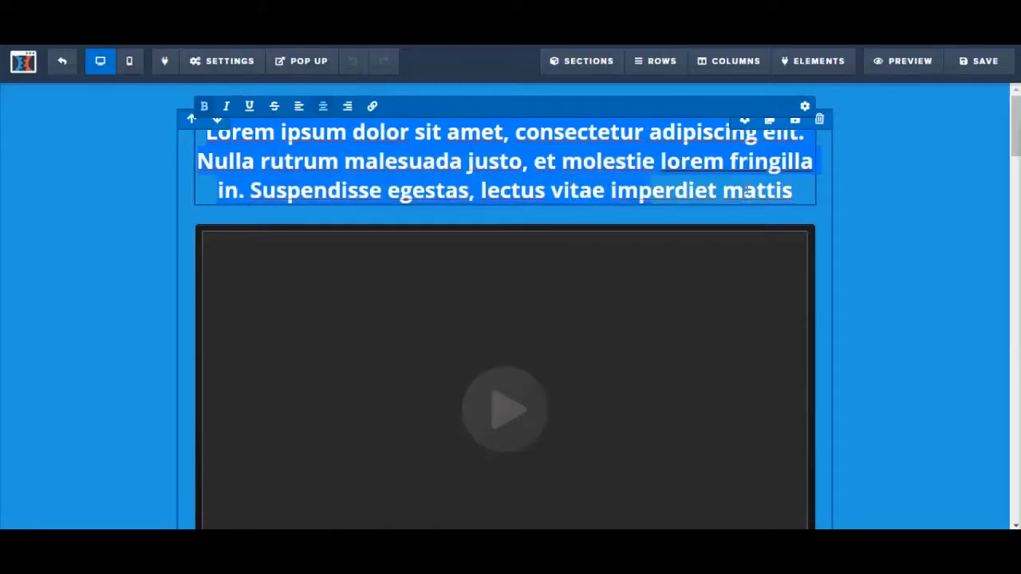
text(Internet Marketing Expert Reveals How to Earn A Full Time Online Income In Just 1 Year)
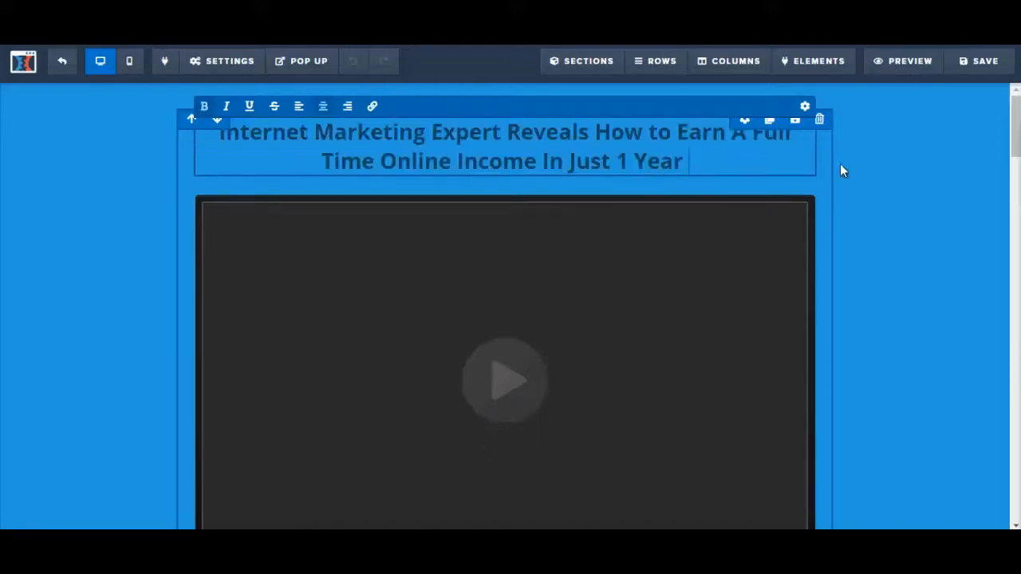
click(901, 173)
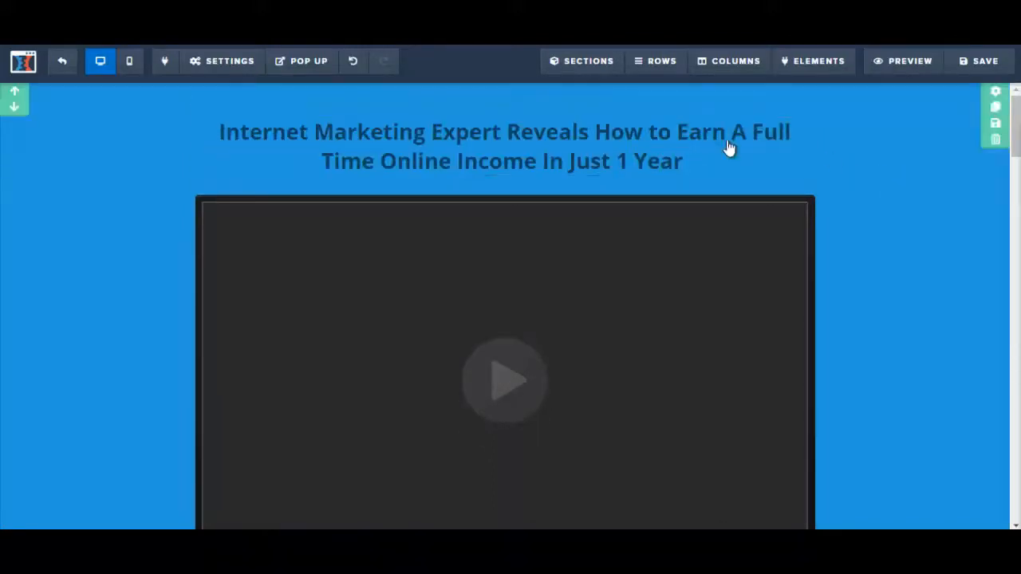
Copy the full text of the headline and open its text color choices
click(343, 152)
drag(221, 134, 691, 156)
key(ctrl+c)
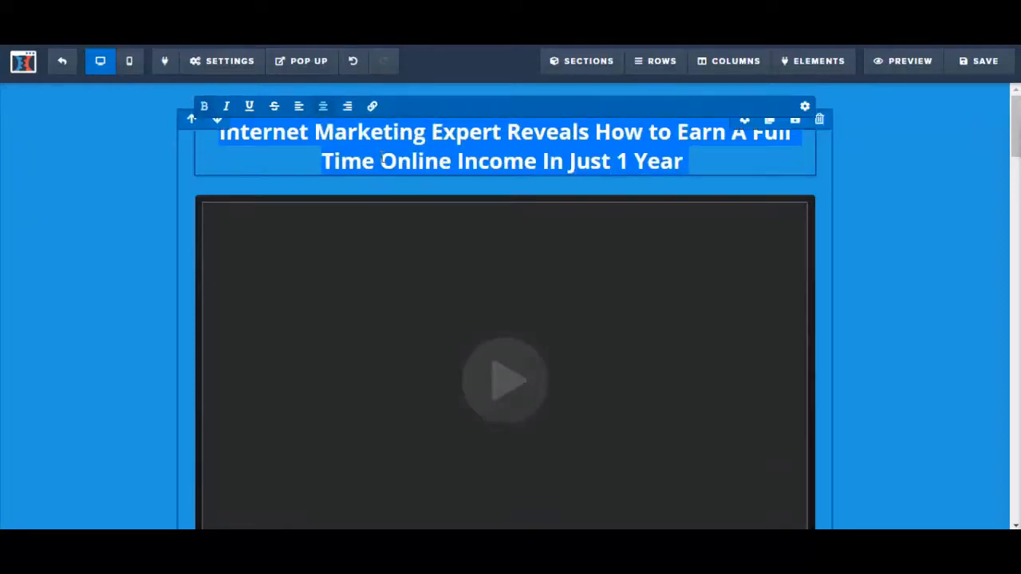
click(805, 108)
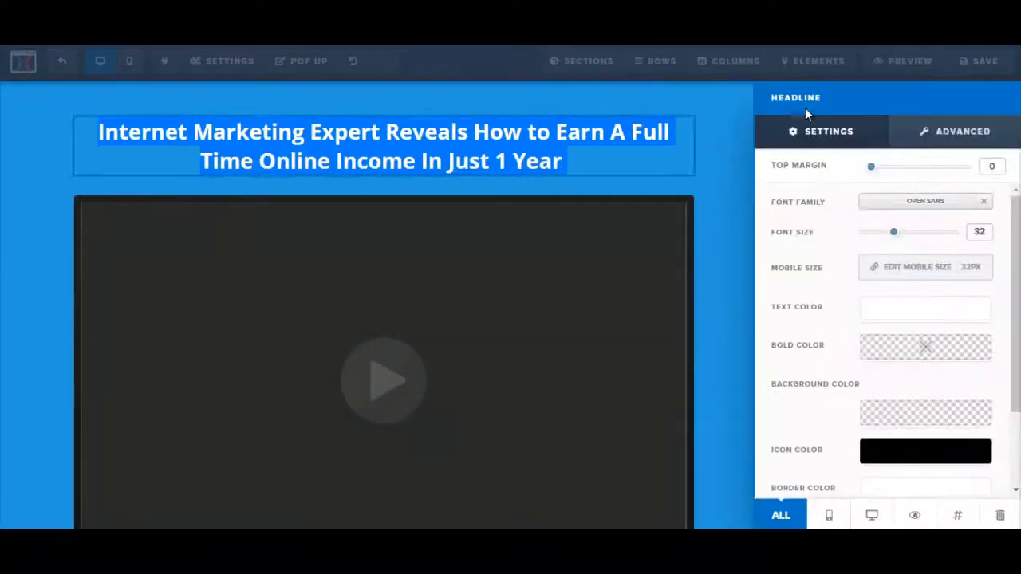
click(894, 314)
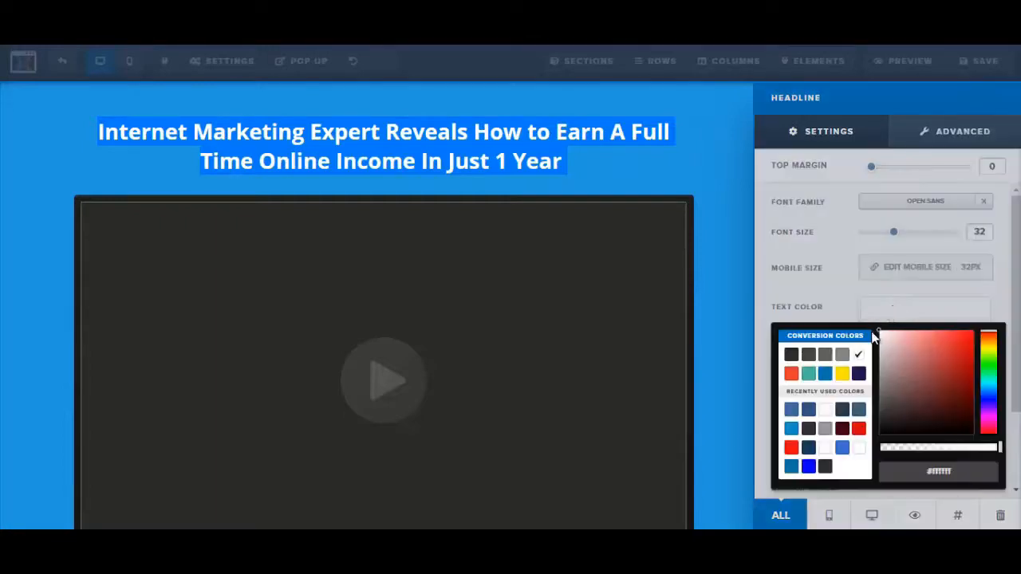
click(677, 168)
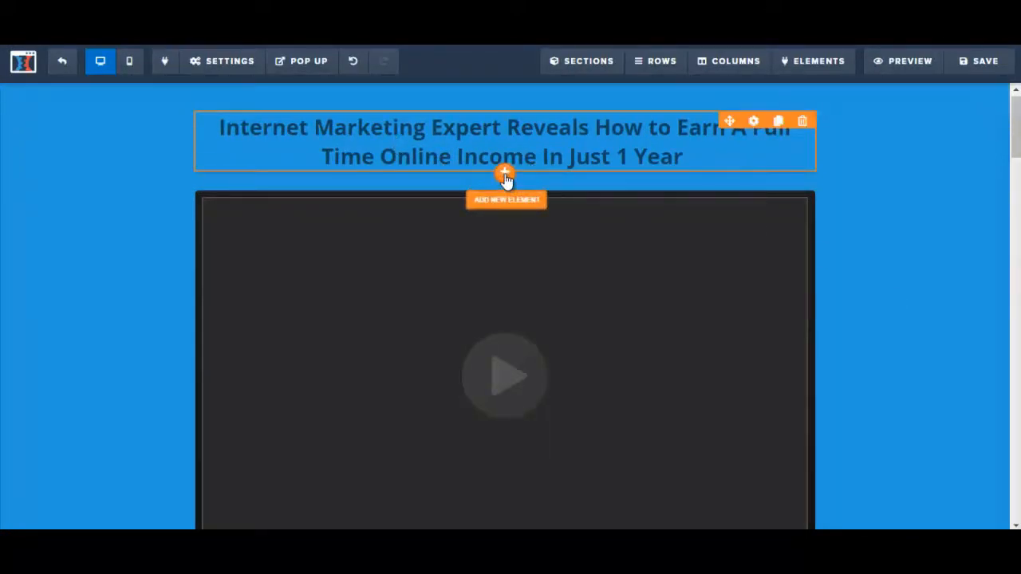
Add a Headline element below the existing headline and replace its placeholder text with the copied headline
click(505, 175)
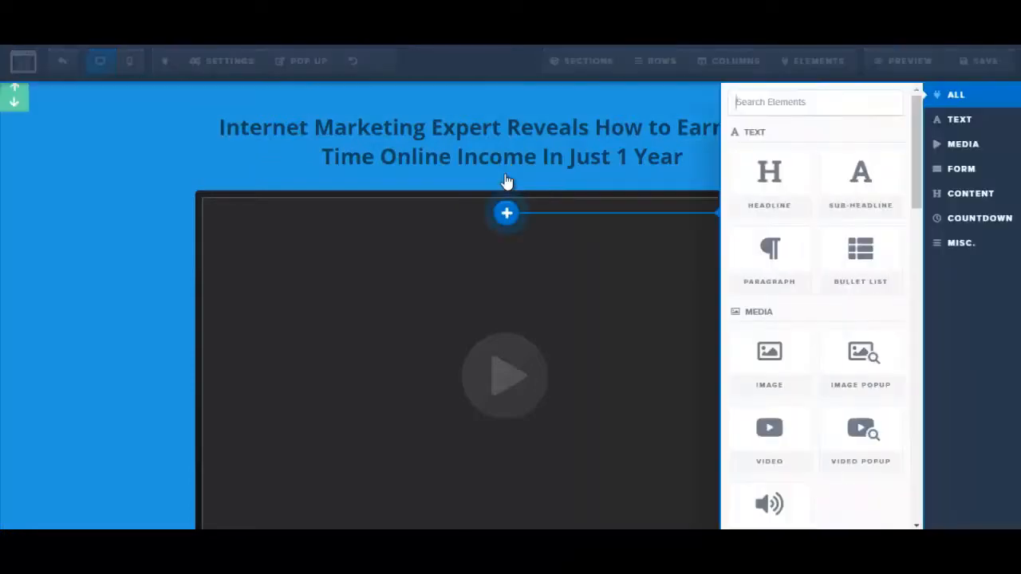
click(773, 182)
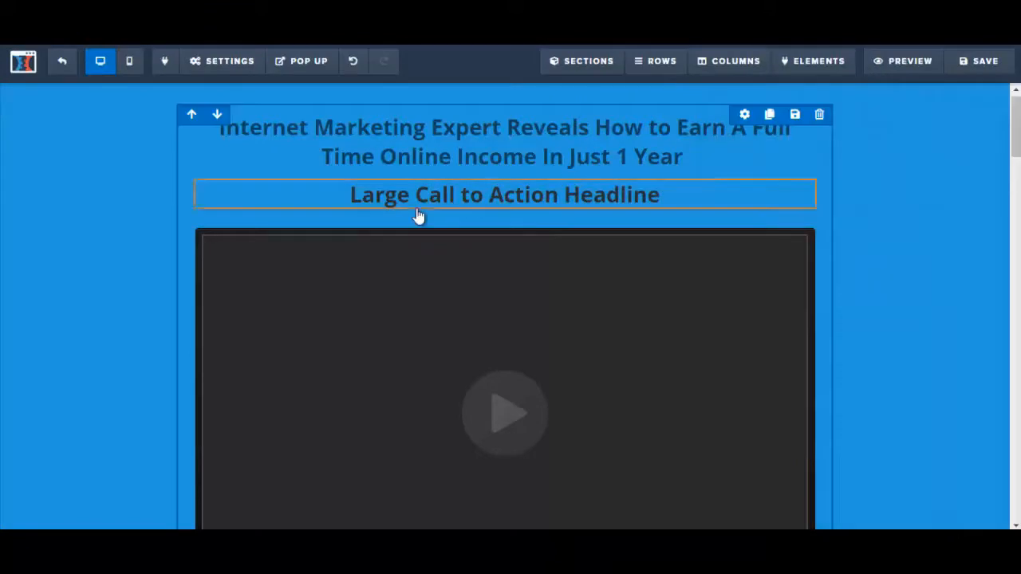
click(500, 201)
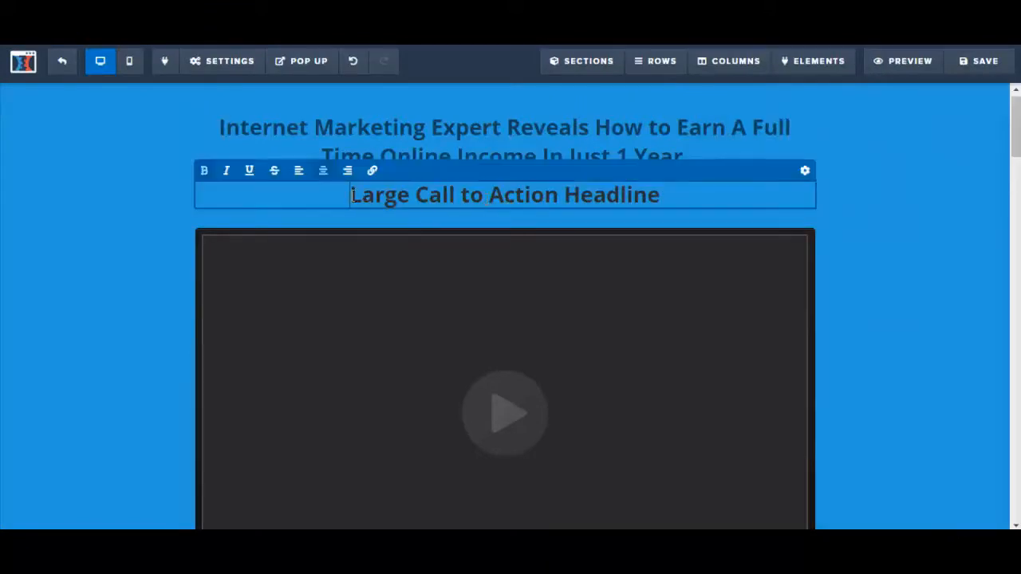
drag(351, 196, 687, 221)
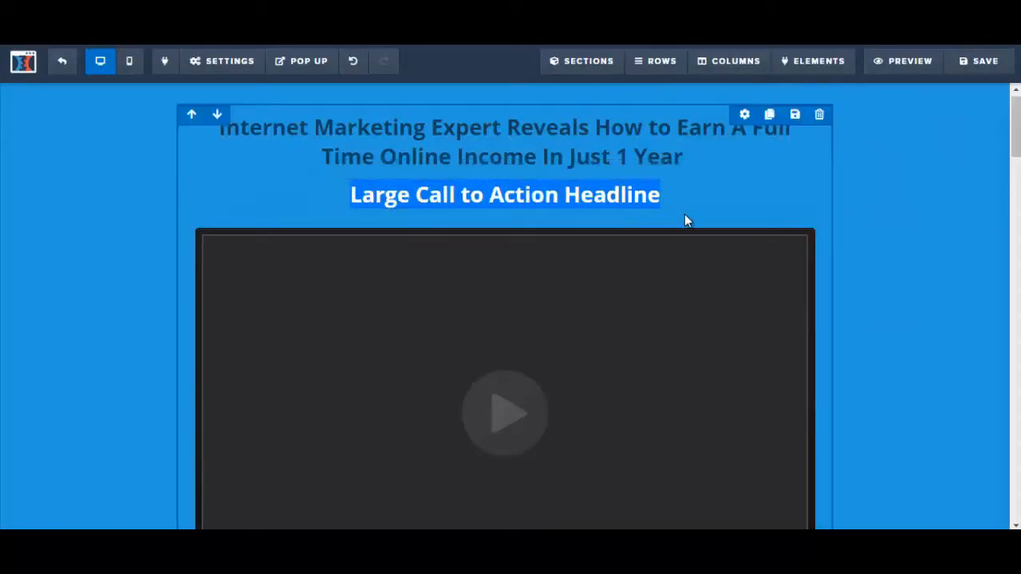
click(584, 194)
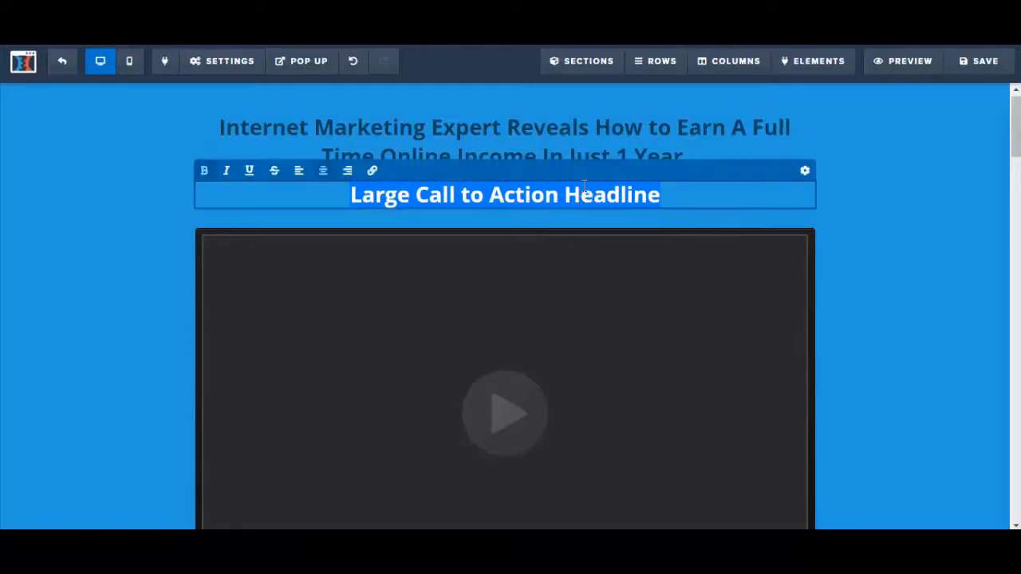
key(ctrl+v)
click(204, 171)
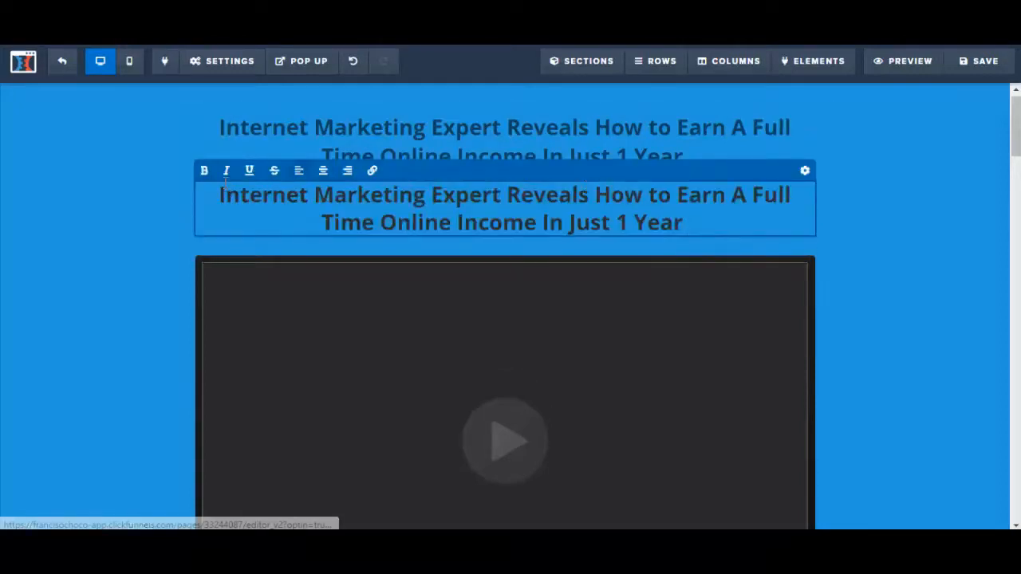
Set the new headline's text color to white (#ffffff) and delete the original headline above it
click(223, 194)
drag(223, 193, 684, 224)
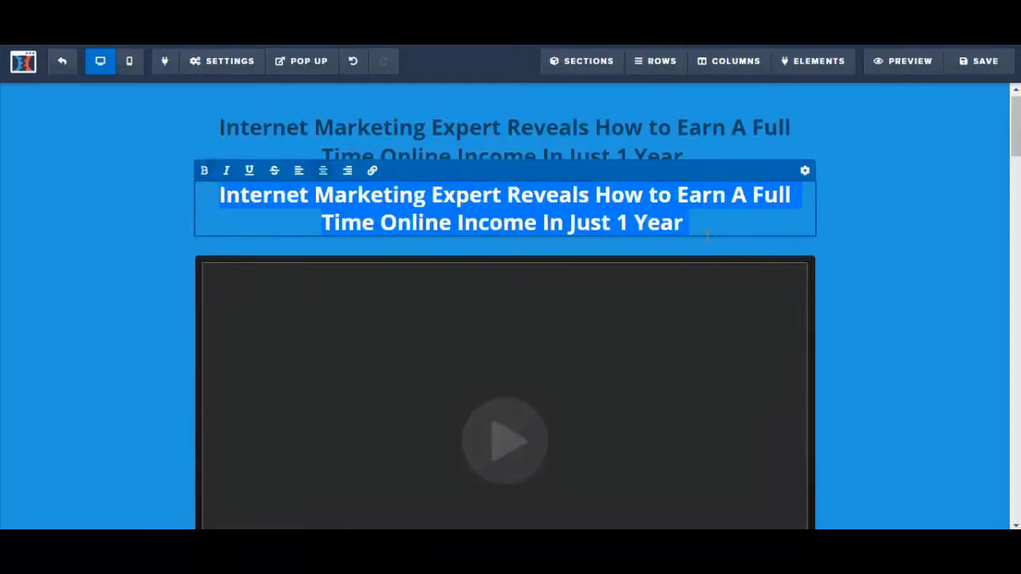
click(805, 172)
click(893, 312)
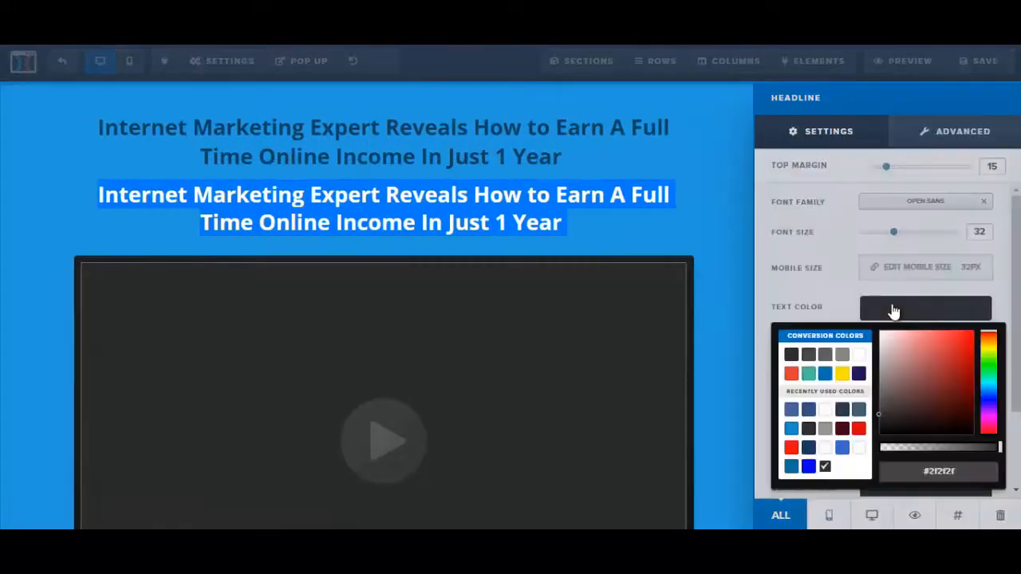
click(859, 358)
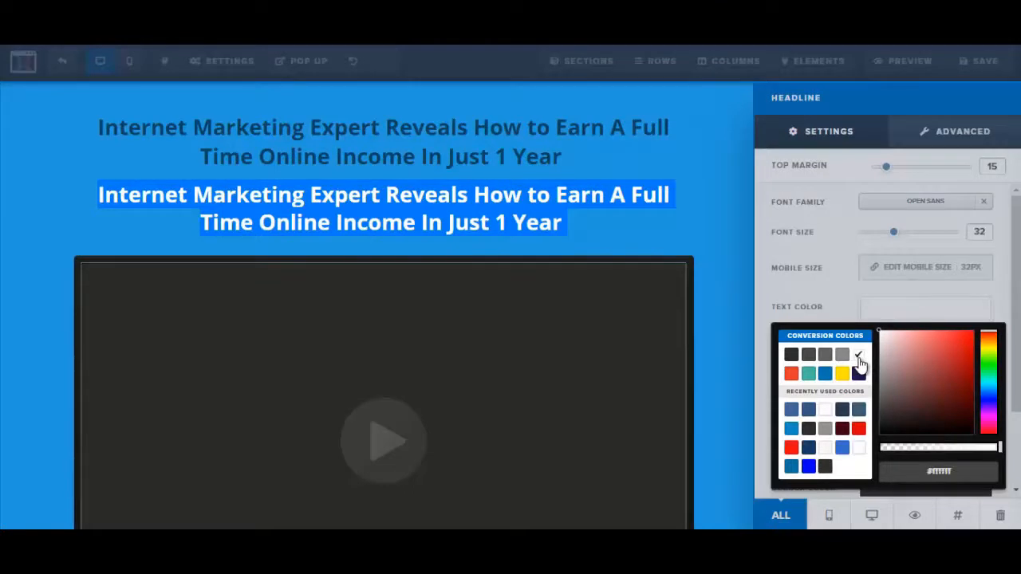
click(667, 229)
click(670, 232)
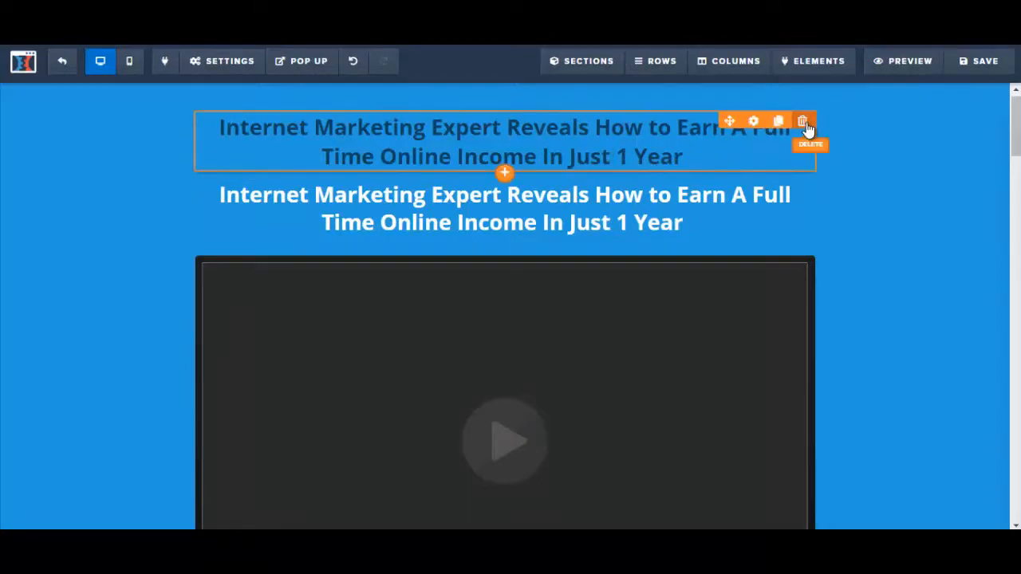
click(803, 122)
click(573, 119)
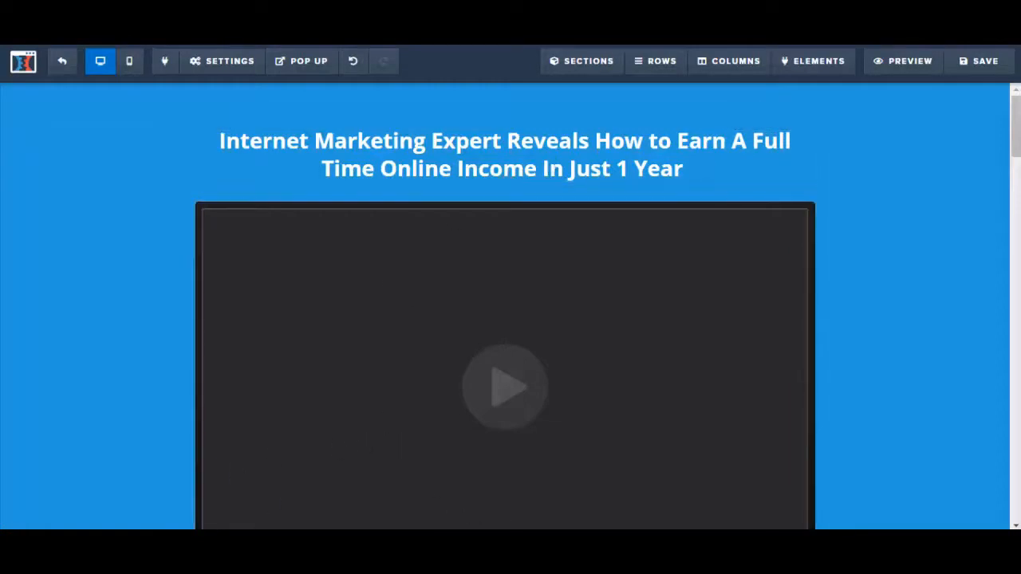
Review the opening question in the Word sales letter, and clone the headline element in the page editor
mouse_move(896, 522)
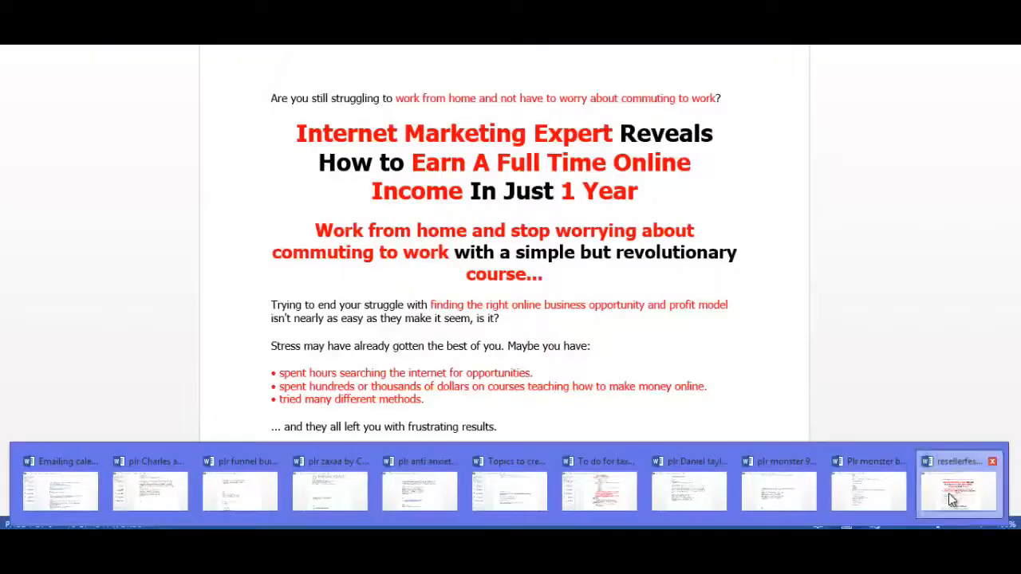
click(949, 499)
drag(273, 101, 449, 103)
click(348, 144)
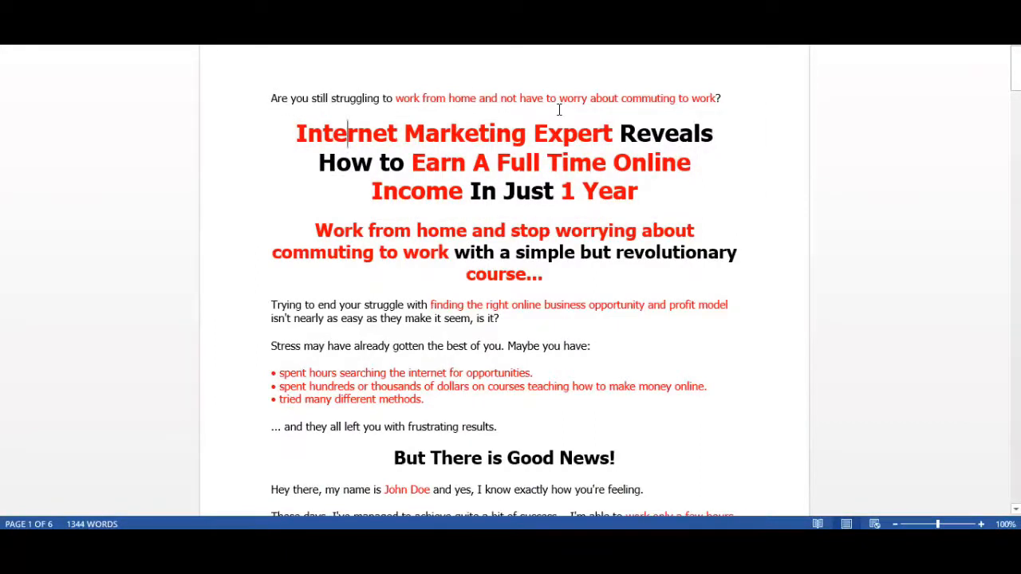
click(287, 541)
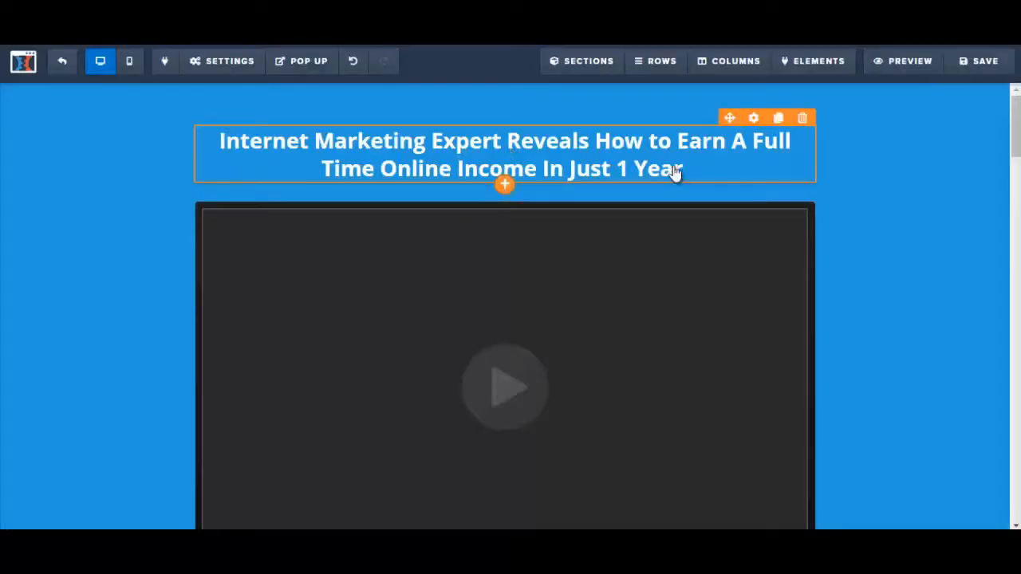
click(780, 118)
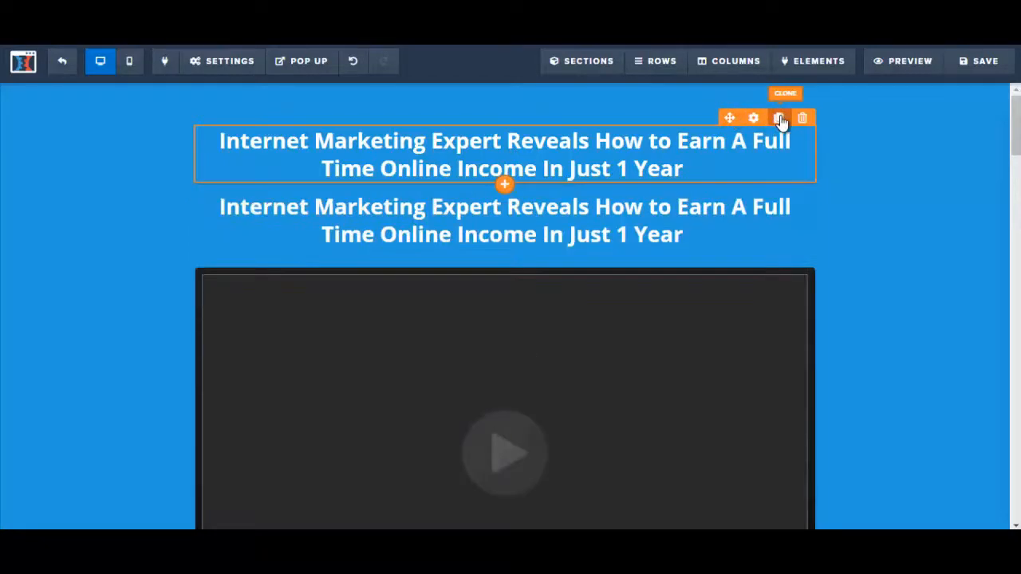
Replace the upper headline's text with "Are you still struggling to work from home and not have to worry about commuting to work?" from the sales letter
click(481, 163)
click(265, 163)
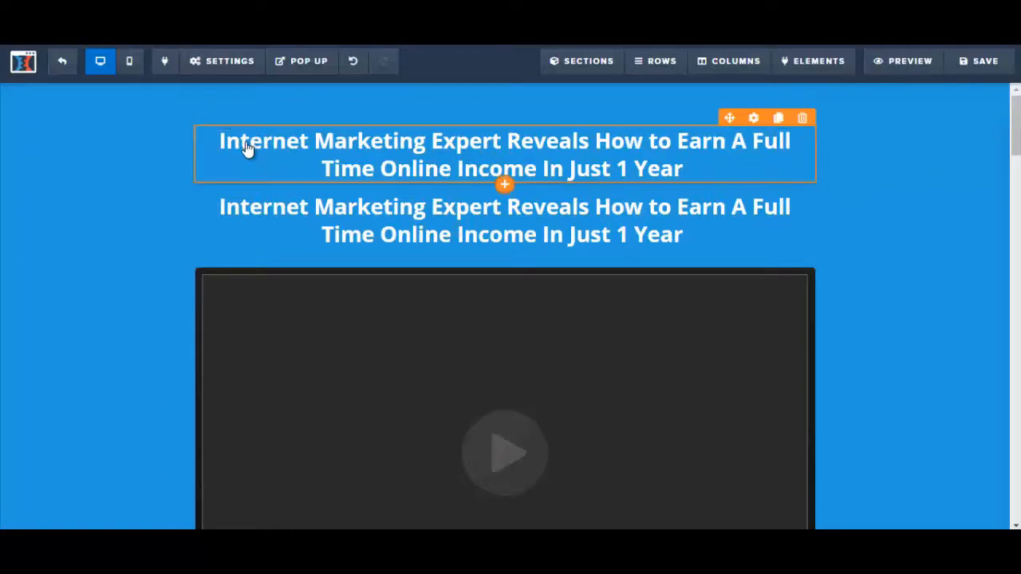
click(248, 147)
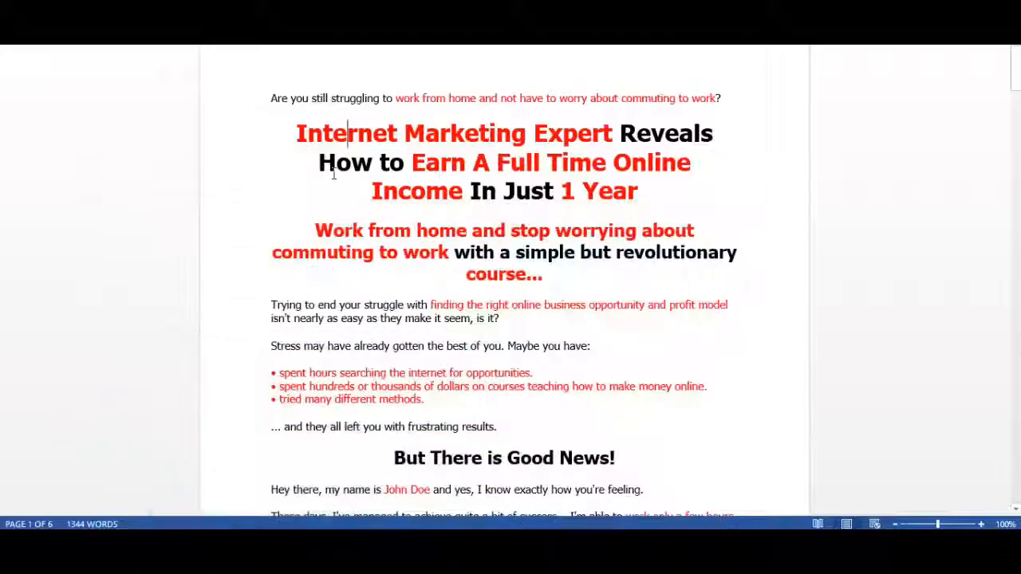
drag(273, 99, 722, 107)
key(ctrl+c)
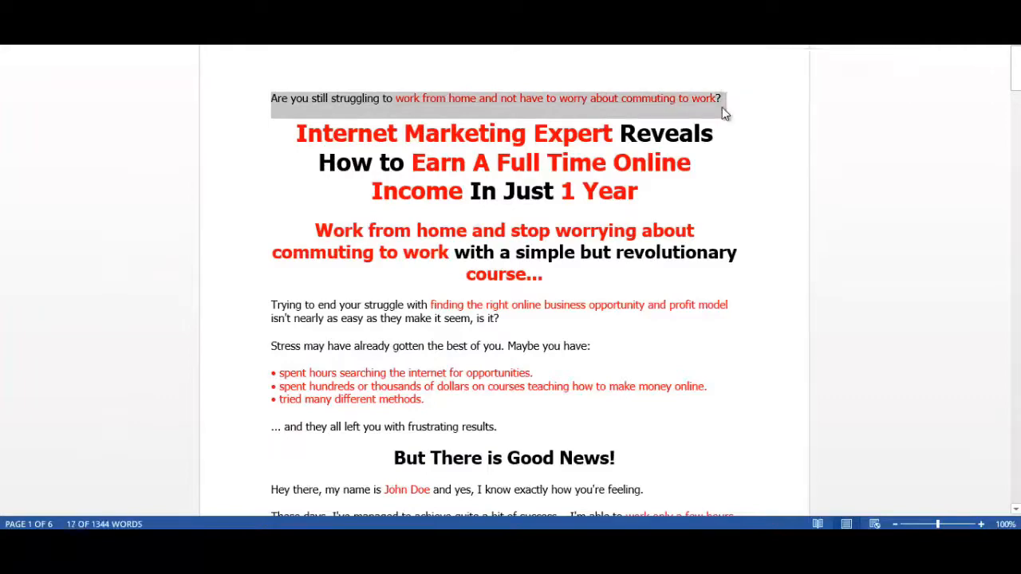
click(328, 119)
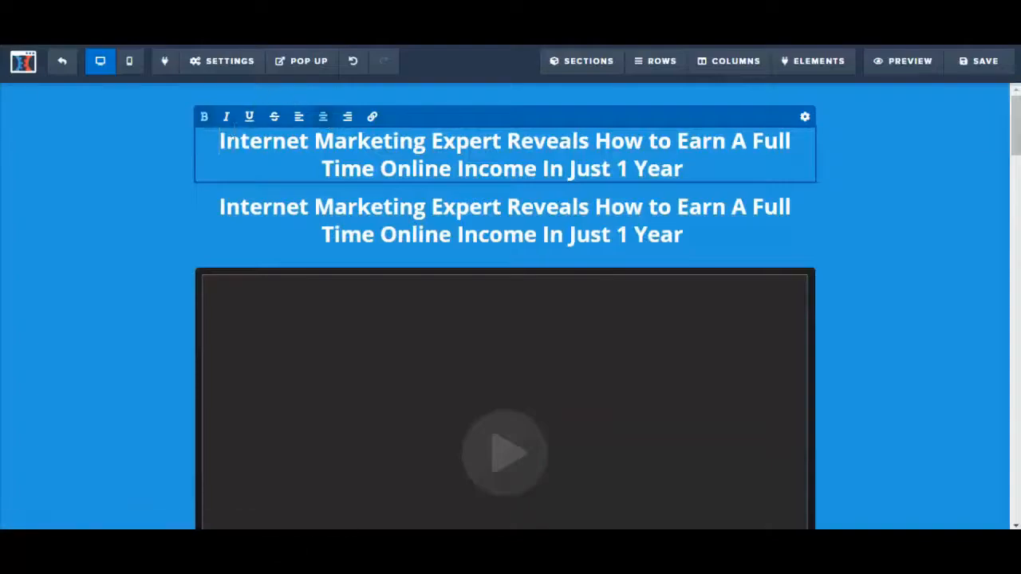
drag(220, 141, 685, 169)
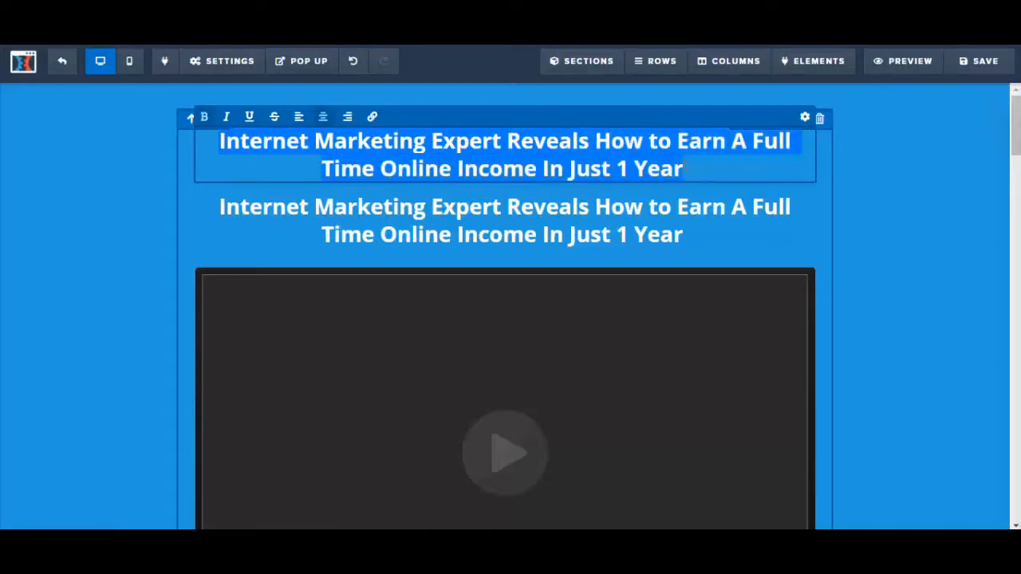
key(ctrl+v)
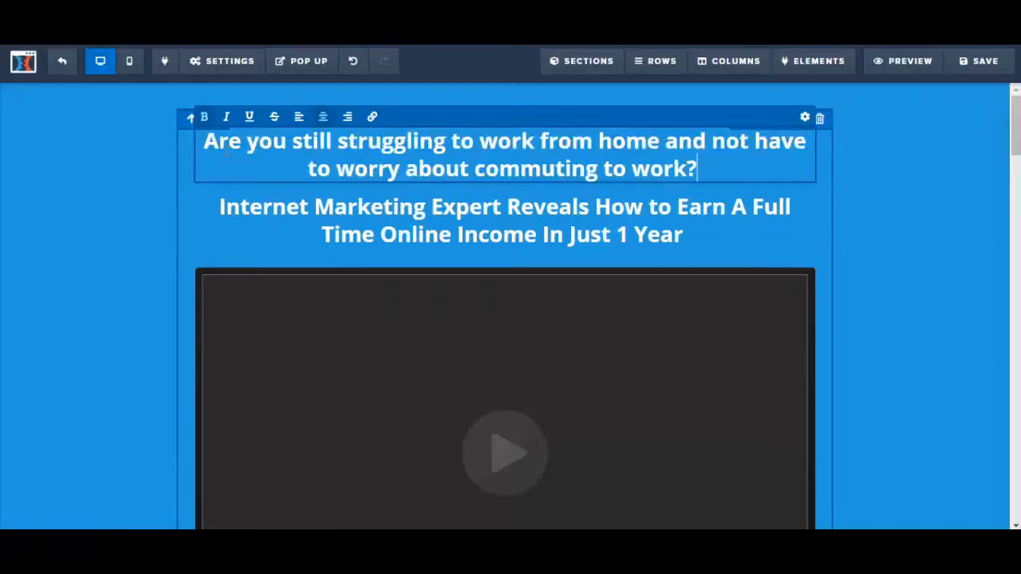
Reduce the font size of the question headline so it is smaller than the main headline below it
drag(204, 142, 706, 169)
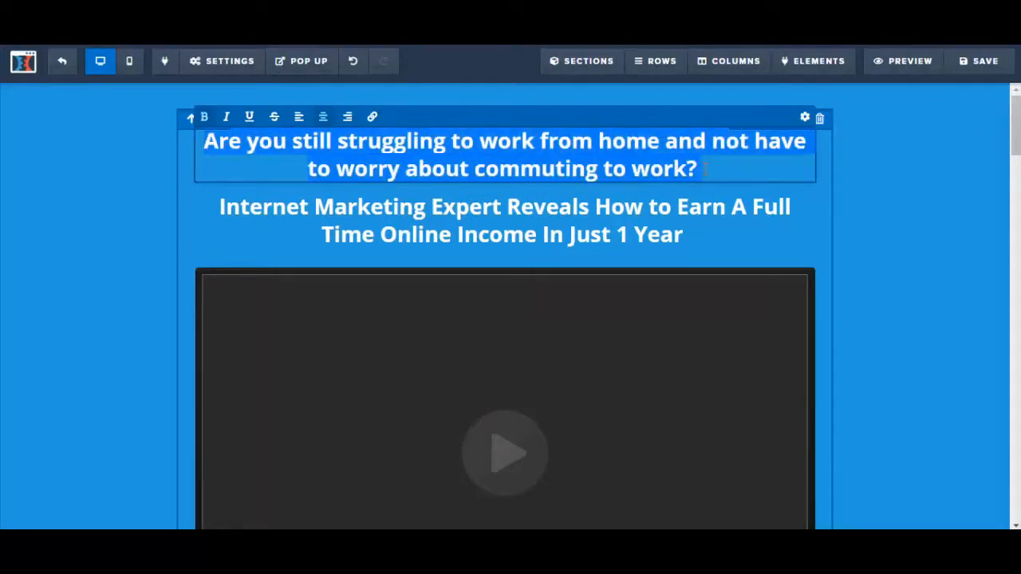
click(805, 118)
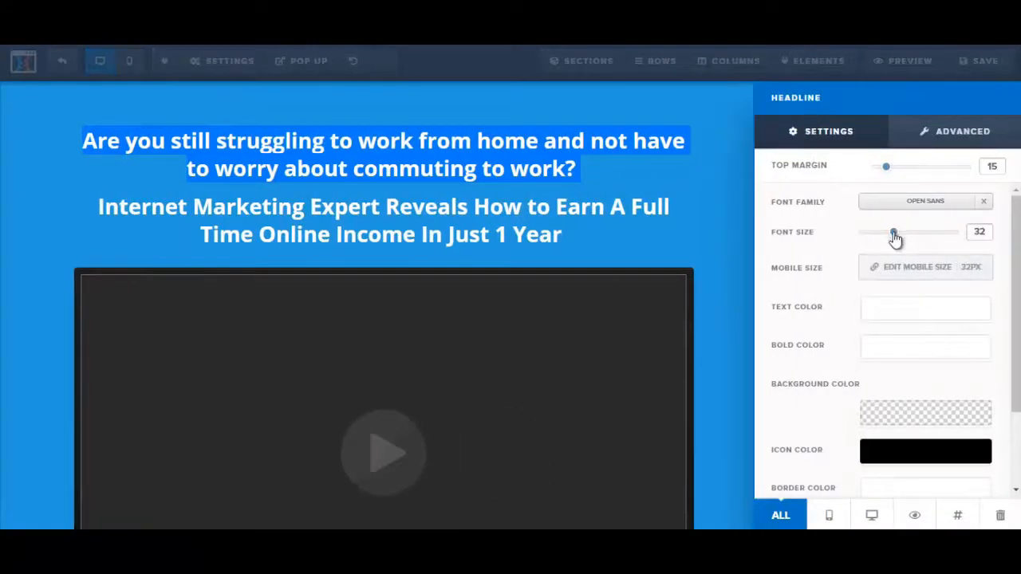
drag(894, 236, 881, 242)
click(615, 219)
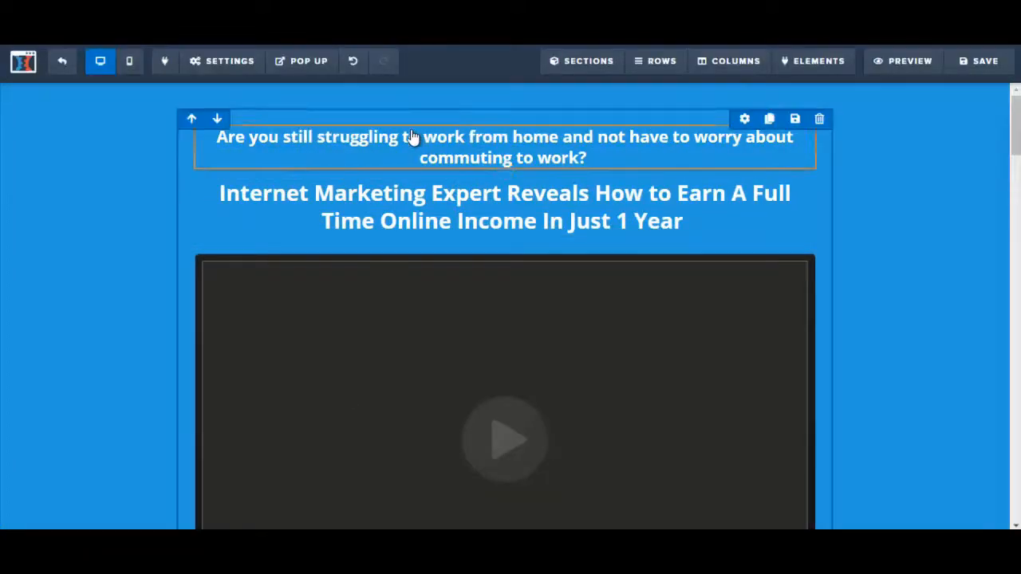
Set the text color of the opening question headline to dark gray (#2d2d2d)
click(411, 137)
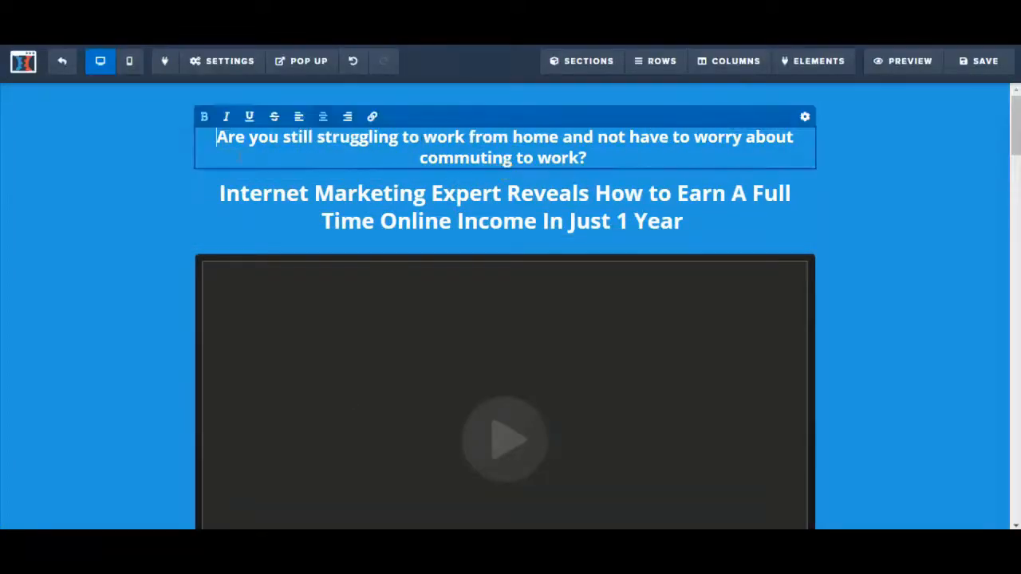
drag(218, 137, 625, 150)
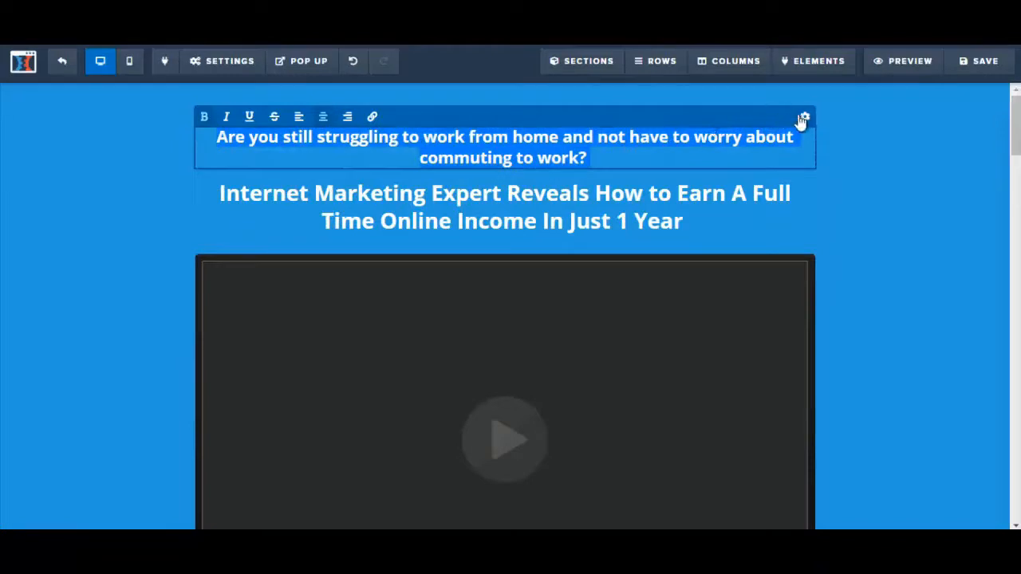
click(804, 119)
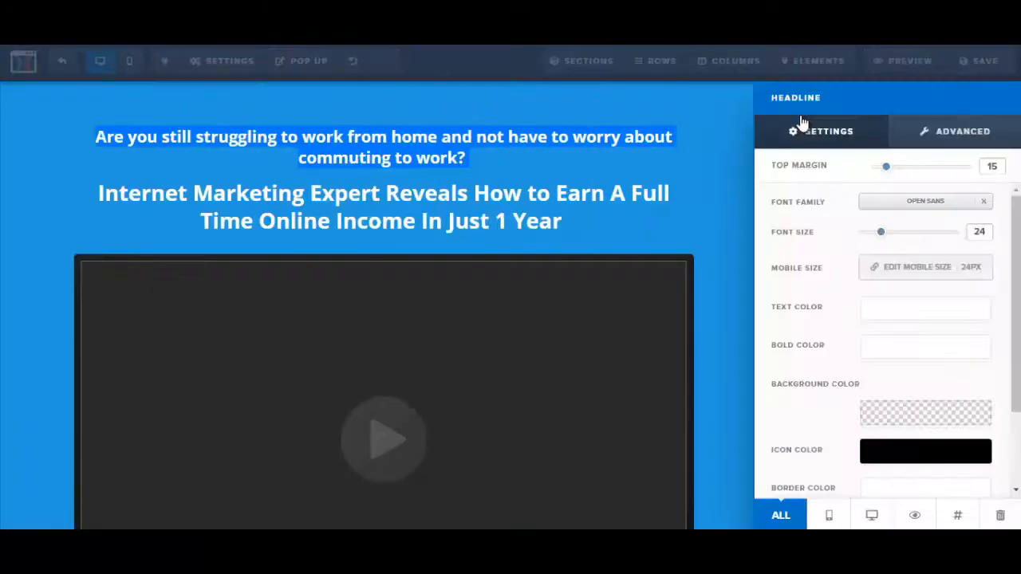
click(893, 315)
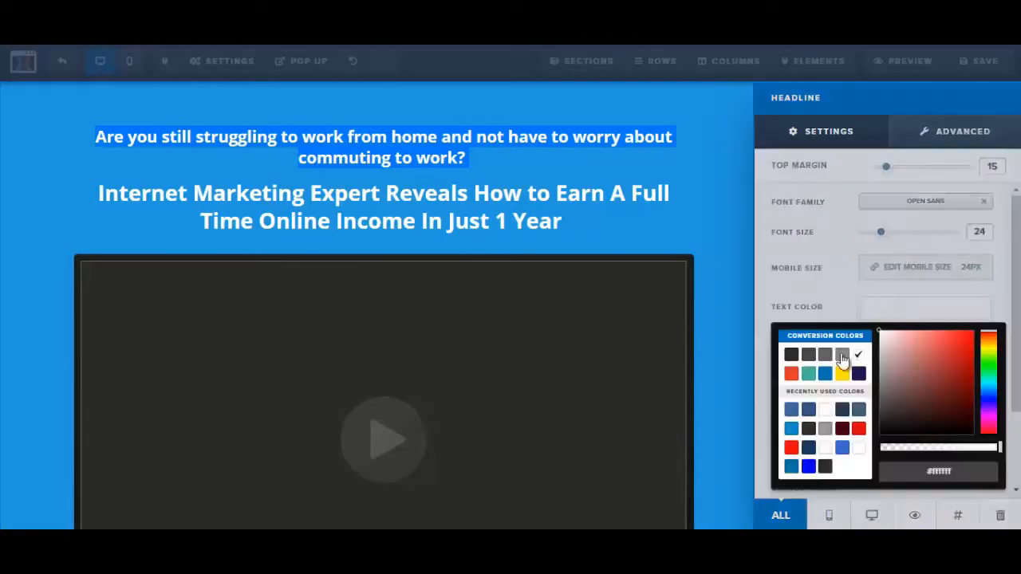
click(792, 355)
click(653, 174)
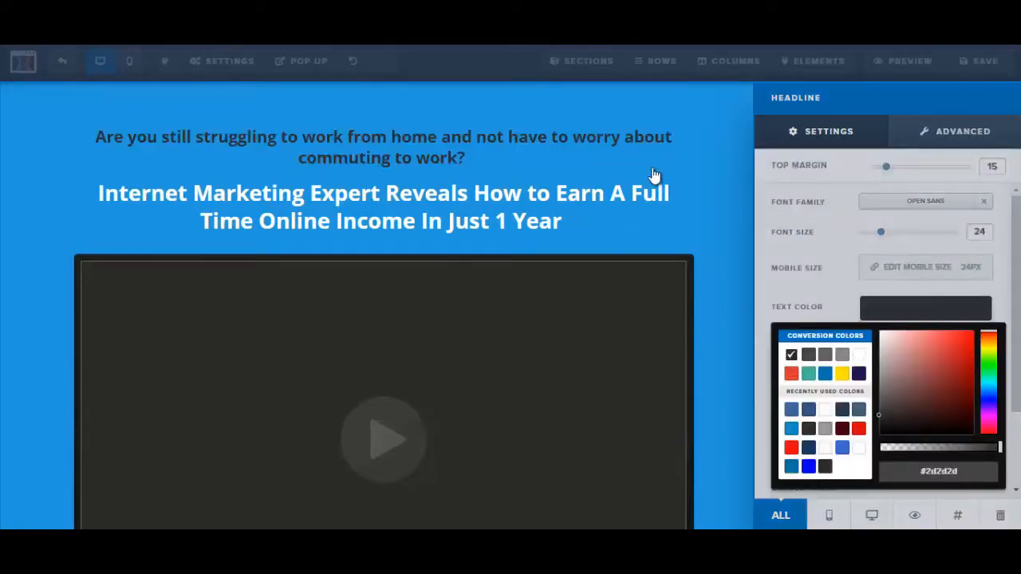
Increase the font size of the "Internet Marketing Expert Reveals" headline to 52
click(657, 217)
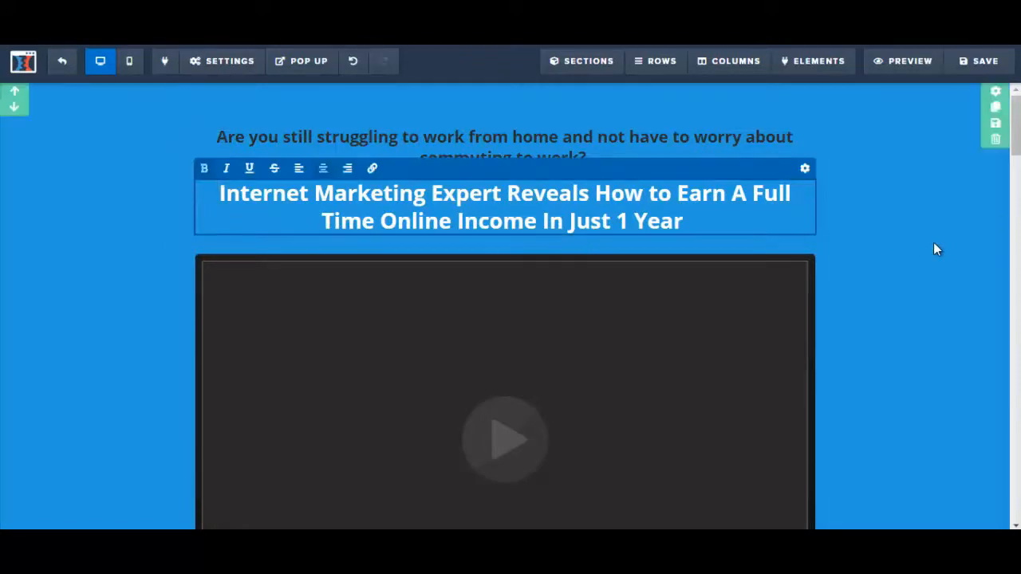
click(806, 171)
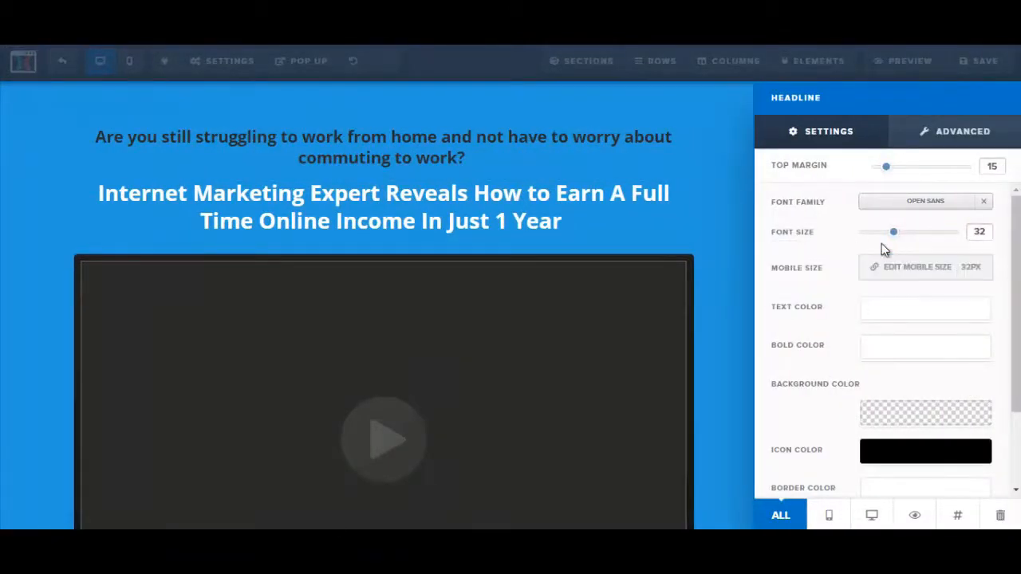
drag(894, 233, 926, 240)
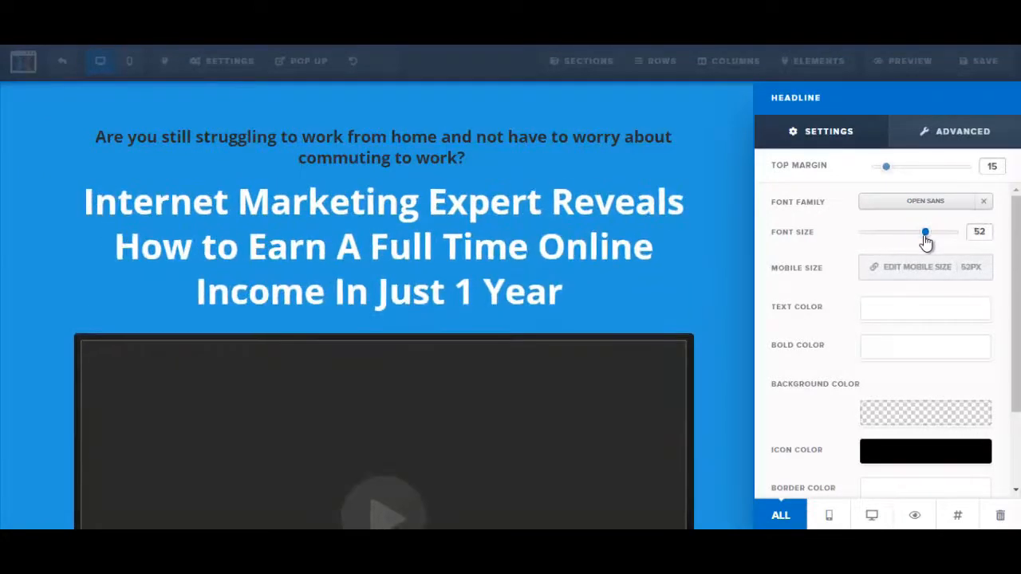
click(737, 282)
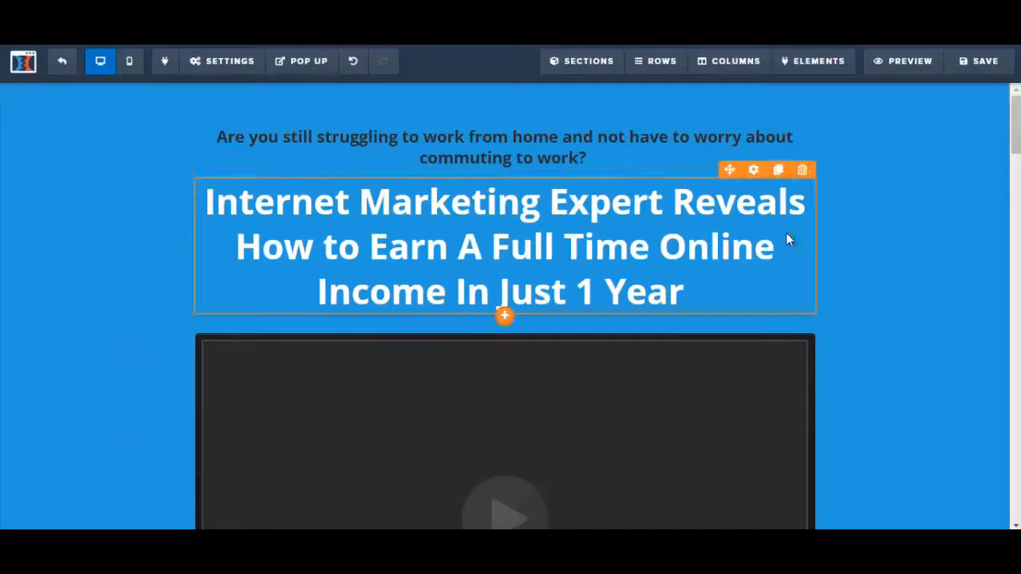
Save the page, filling in its SEO meta data with the title "testing" and the description "demo"
click(964, 71)
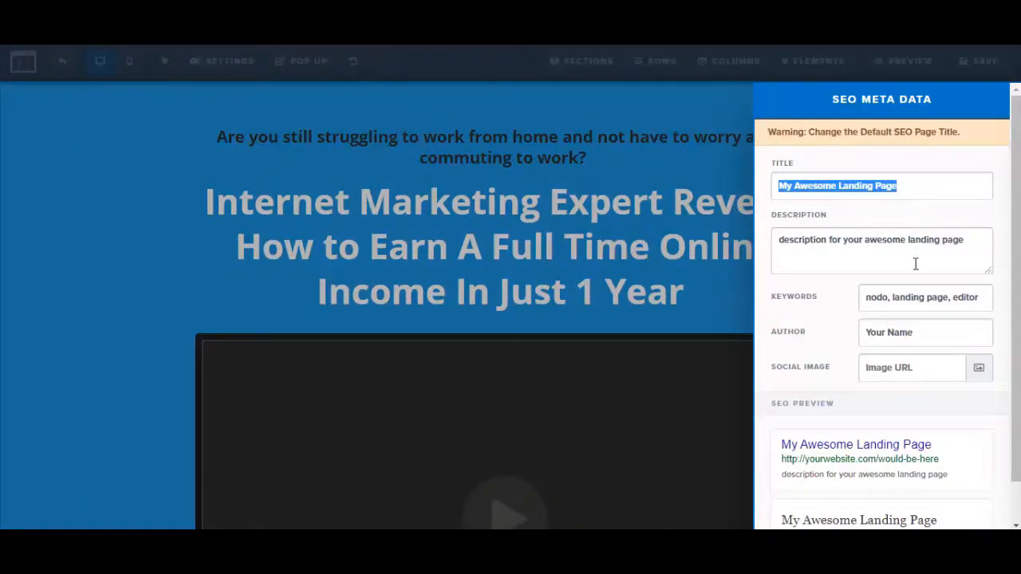
text(testing)
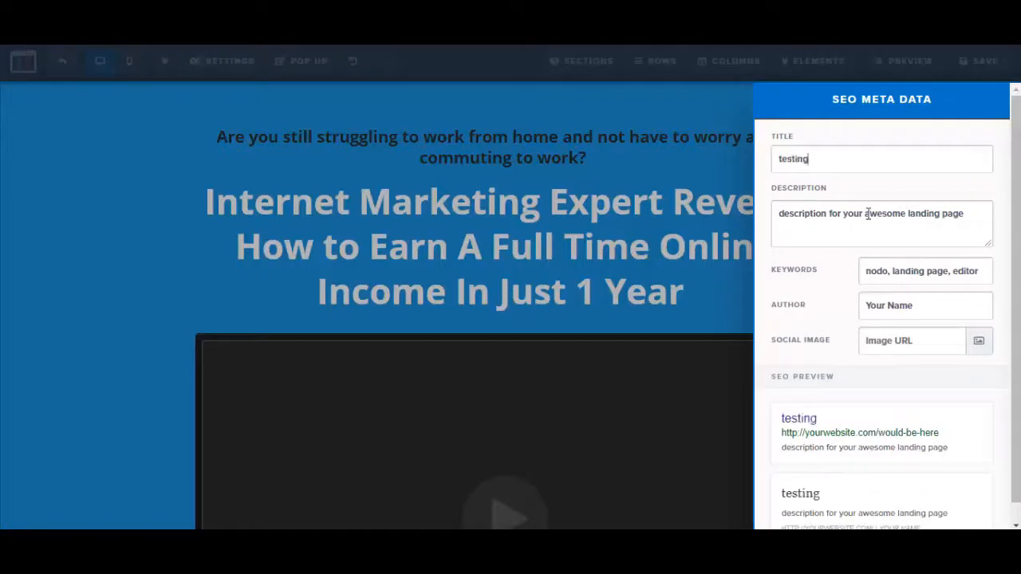
drag(783, 215, 973, 210)
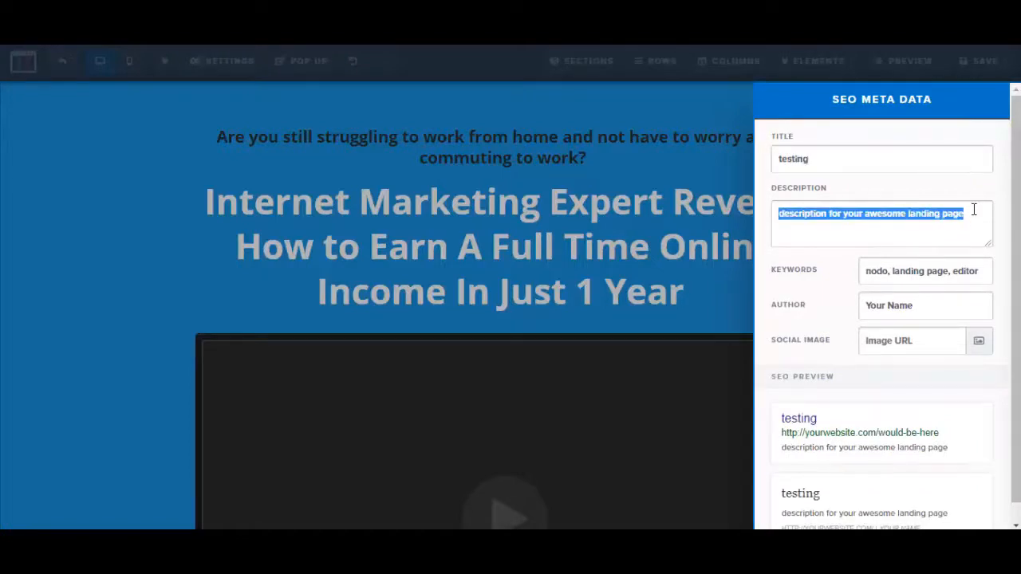
text(dem)
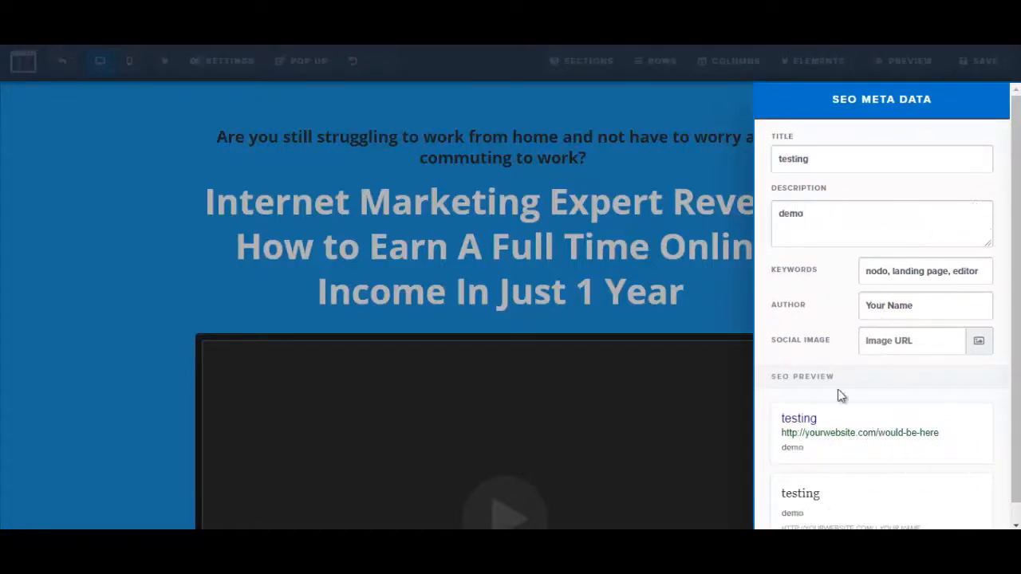
text(o)
scroll(1018, 463, down, 1)
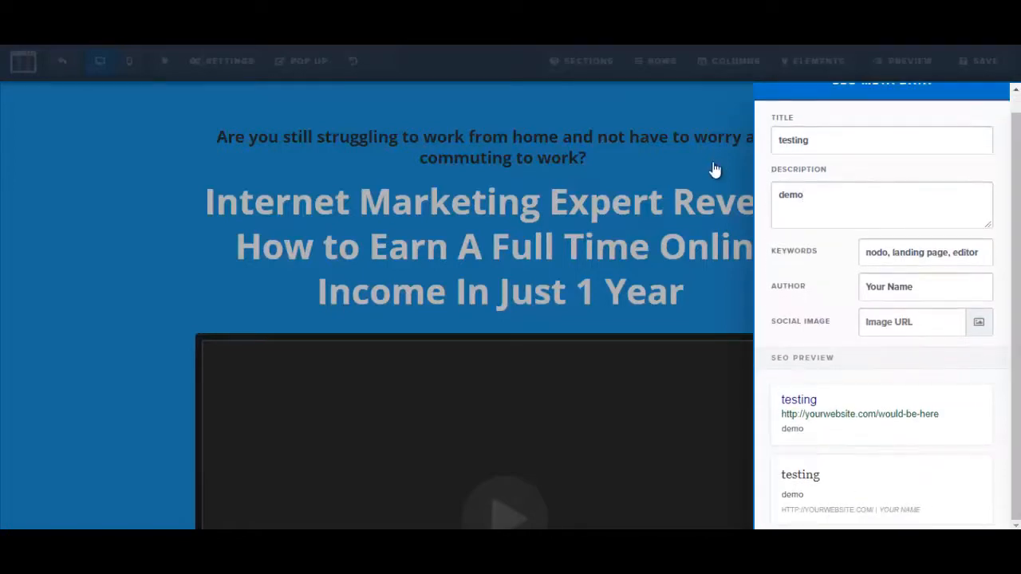
click(715, 170)
click(987, 67)
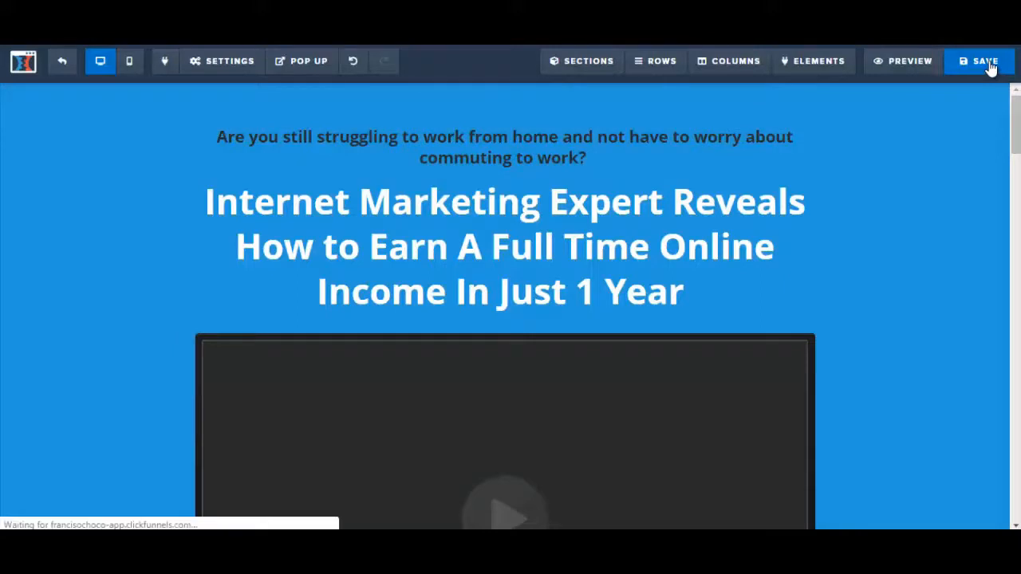
Delete the video element below the main headline and save the page
scroll(712, 277, down, 2)
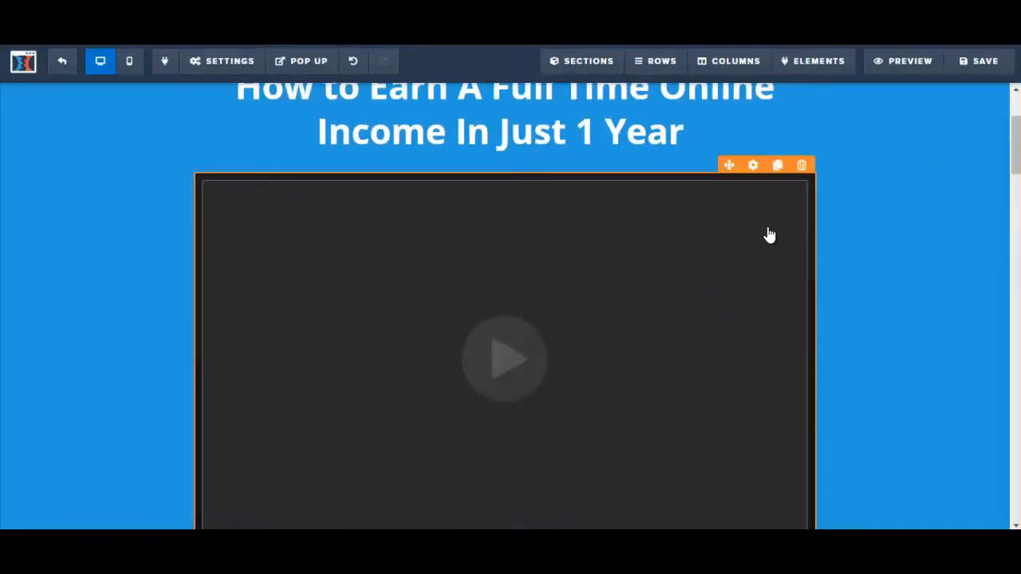
click(803, 166)
click(584, 112)
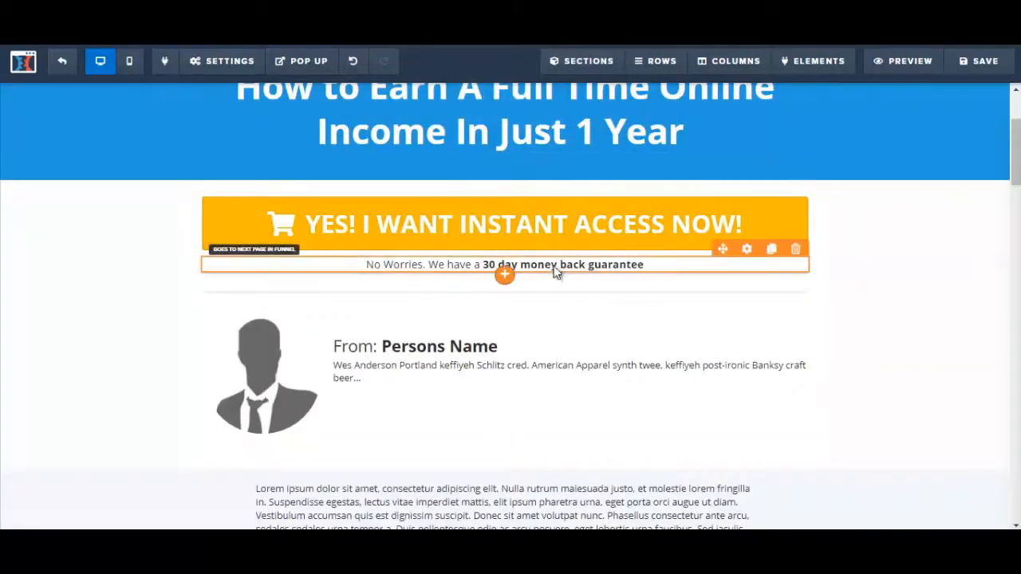
click(967, 62)
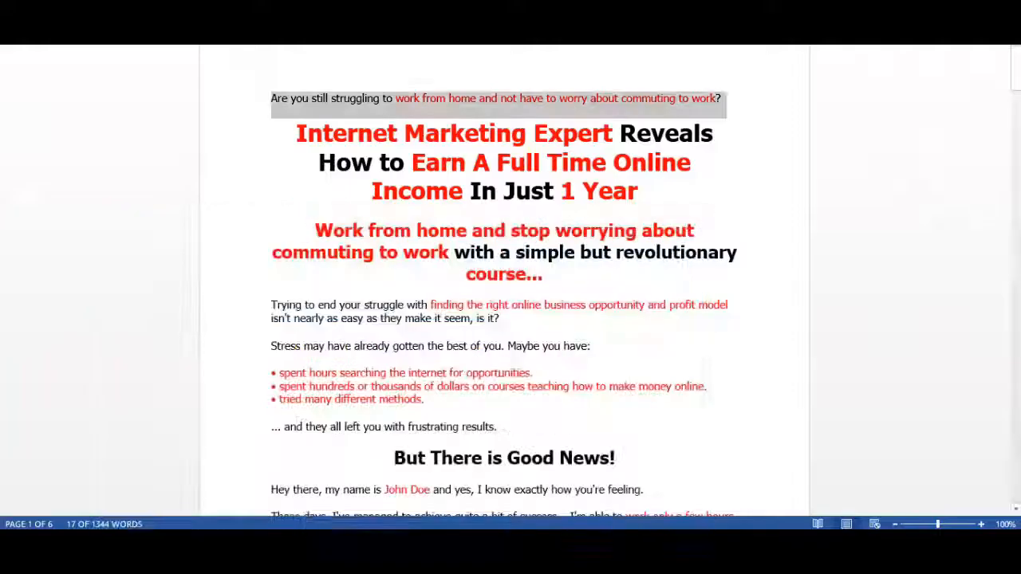
Copy the "Work from home and stop worrying about commuting to work..." subheading from the Word sales letter
scroll(431, 205, down, 1)
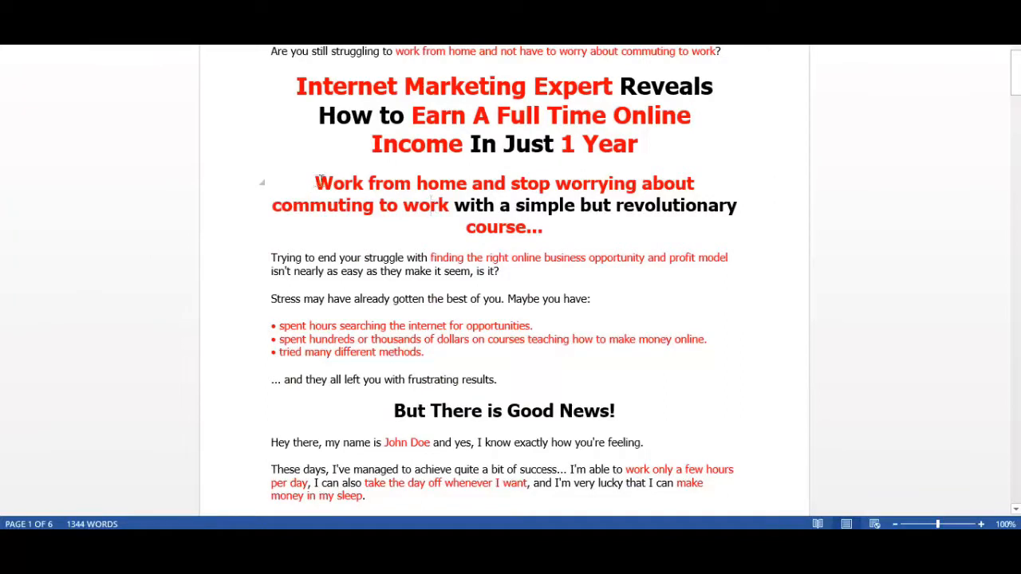
drag(318, 182, 546, 224)
key(ctrl+c)
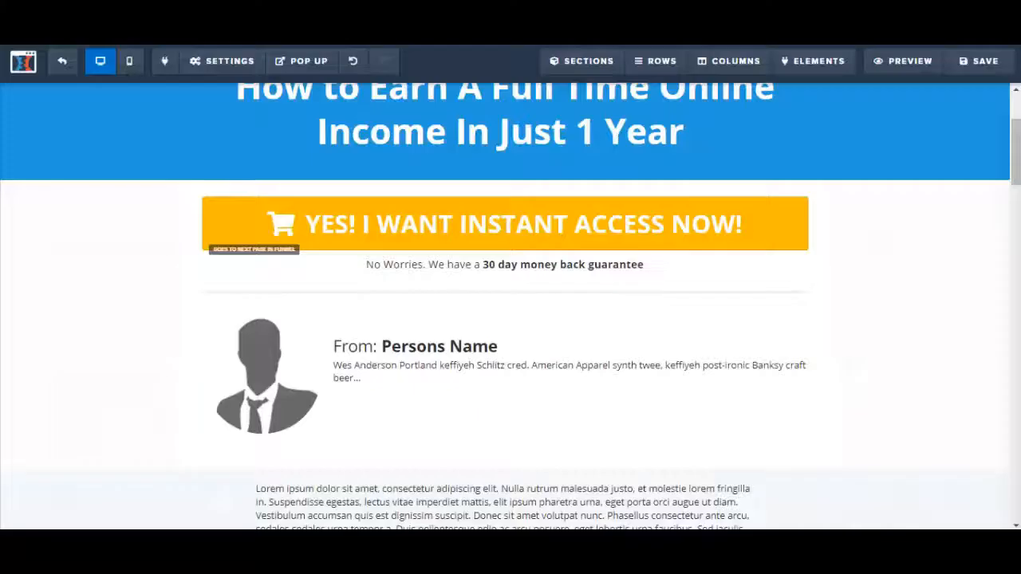
Add a sub-headline element below the main headline in ClickFunnels and replace its placeholder text with the copied "Work from home..." subheading
scroll(511, 306, up, 3)
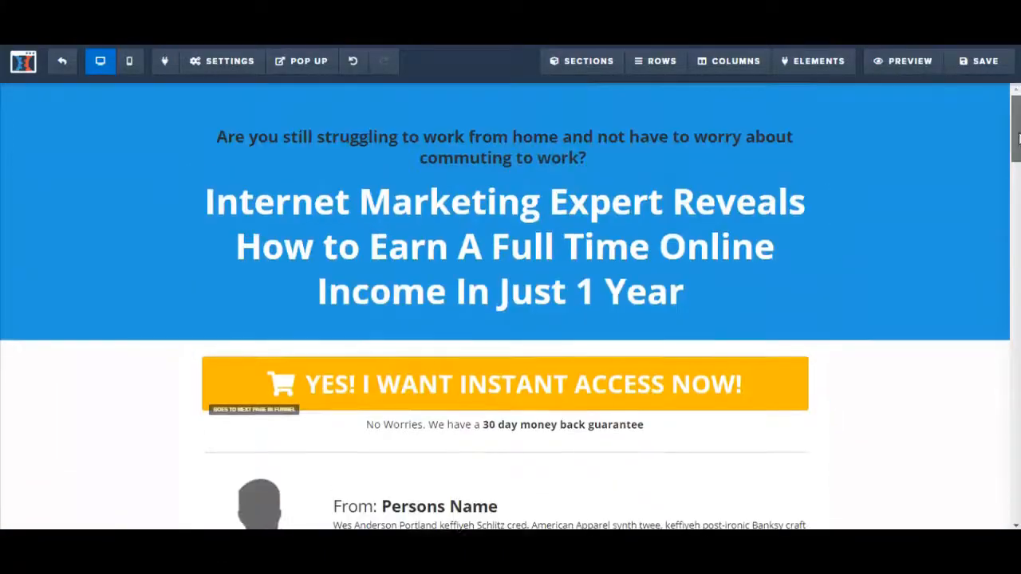
click(506, 309)
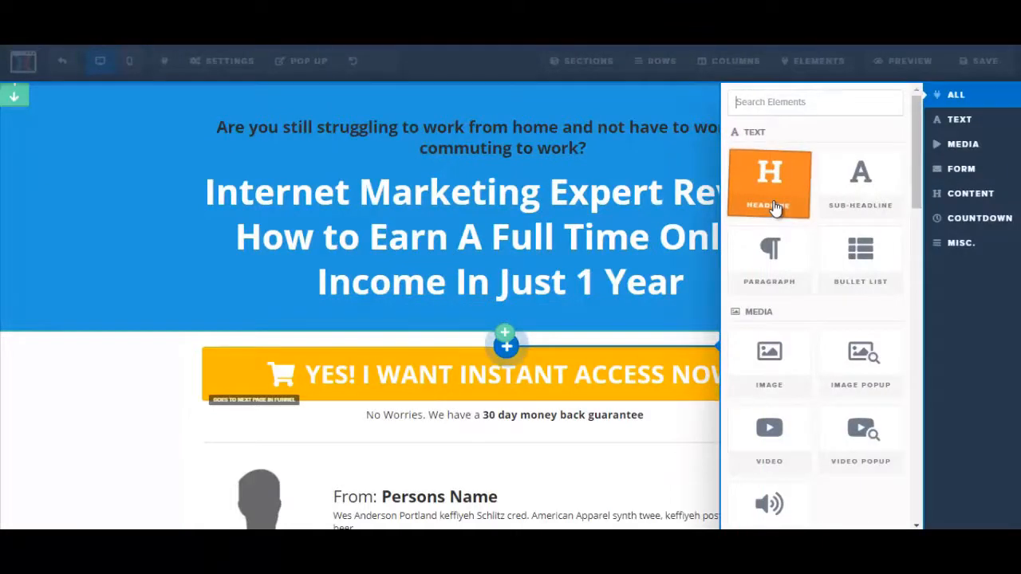
click(872, 198)
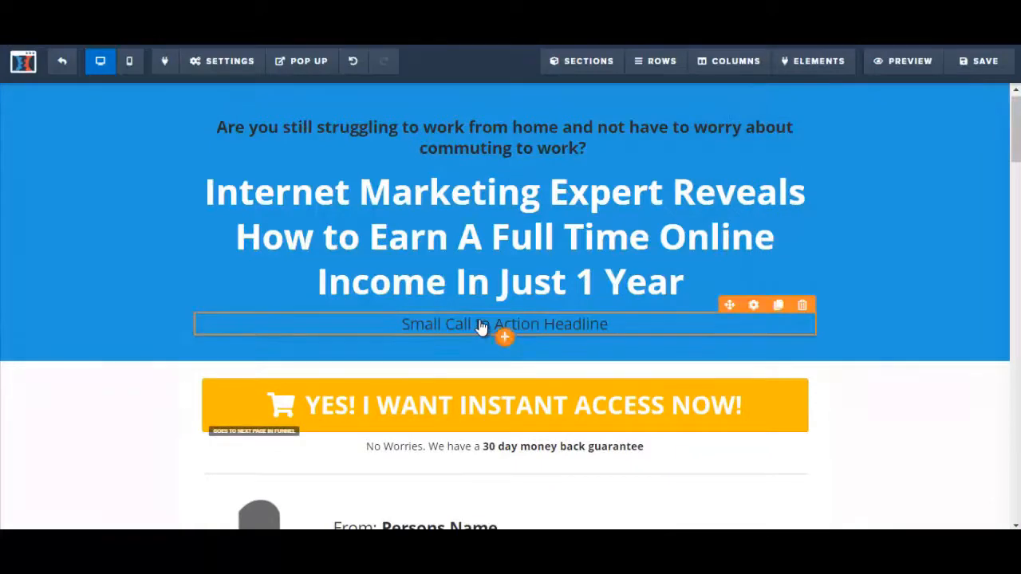
click(481, 327)
drag(405, 326, 616, 319)
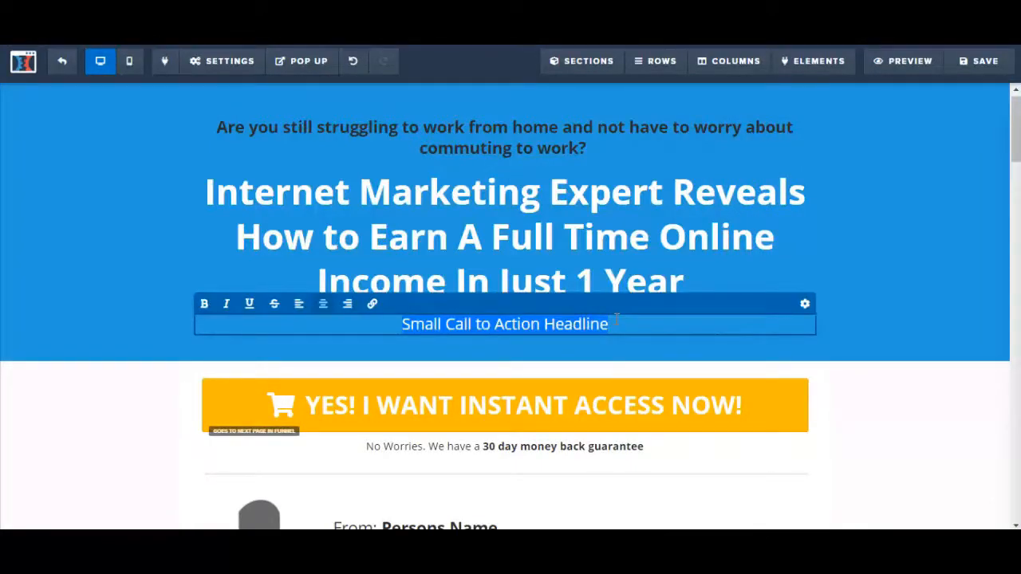
key(ctrl+v)
Make the whole "Work from home and stop worrying" sub-headline bold
drag(216, 325, 610, 349)
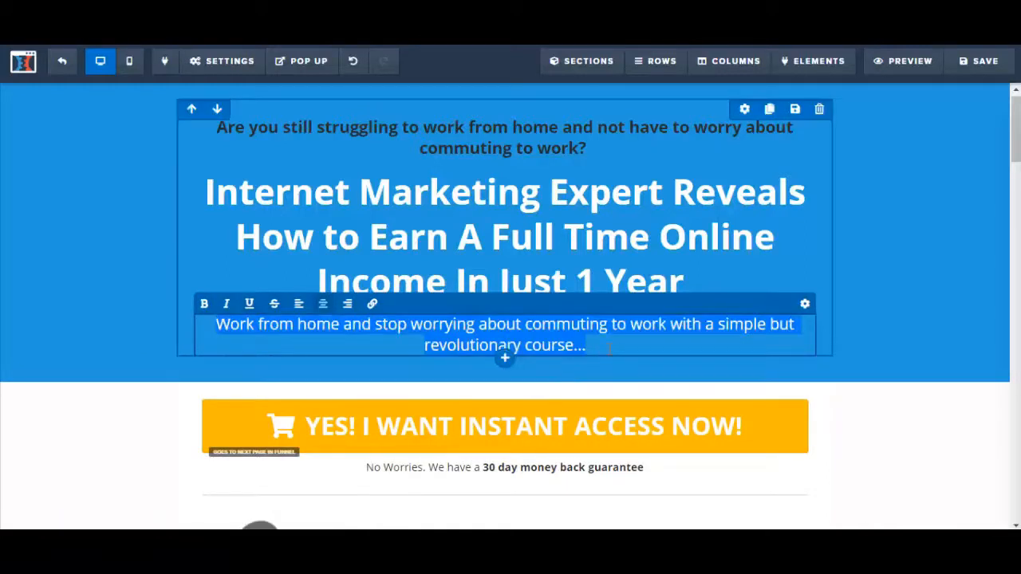
click(204, 305)
click(891, 314)
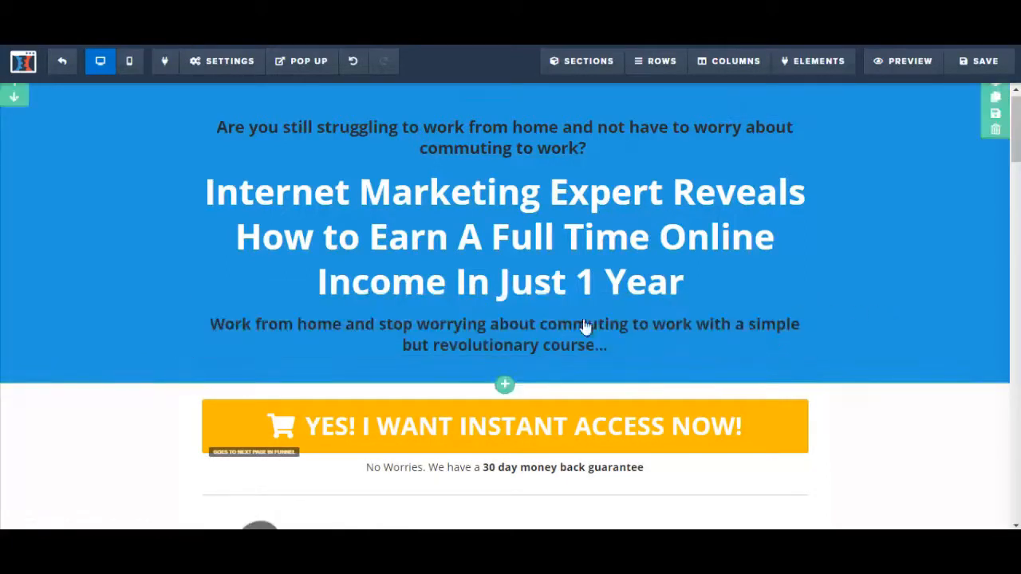
Set the text color of the "Work from home" sub-headline to the orange-red conversion color
drag(210, 323, 650, 342)
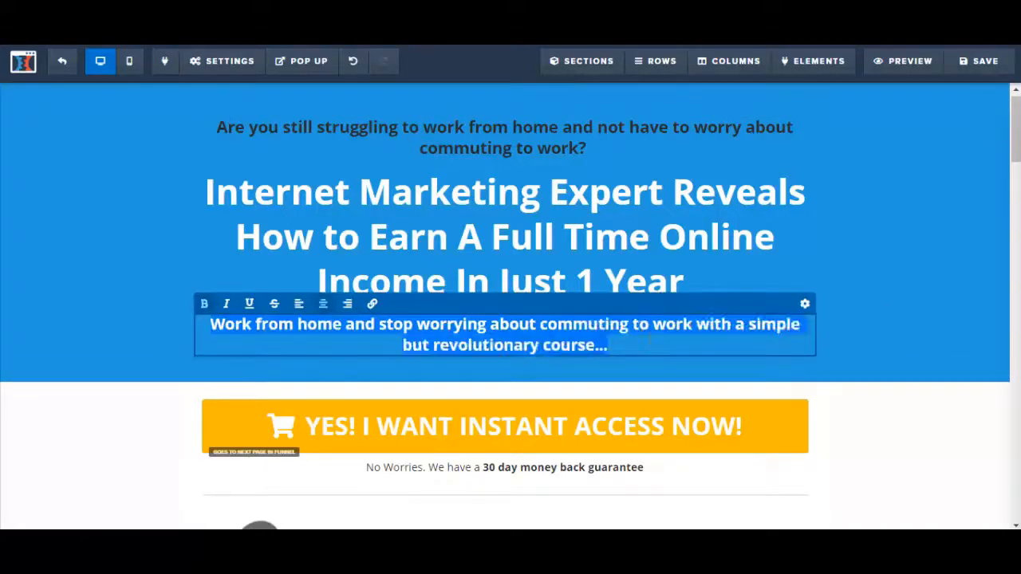
click(807, 308)
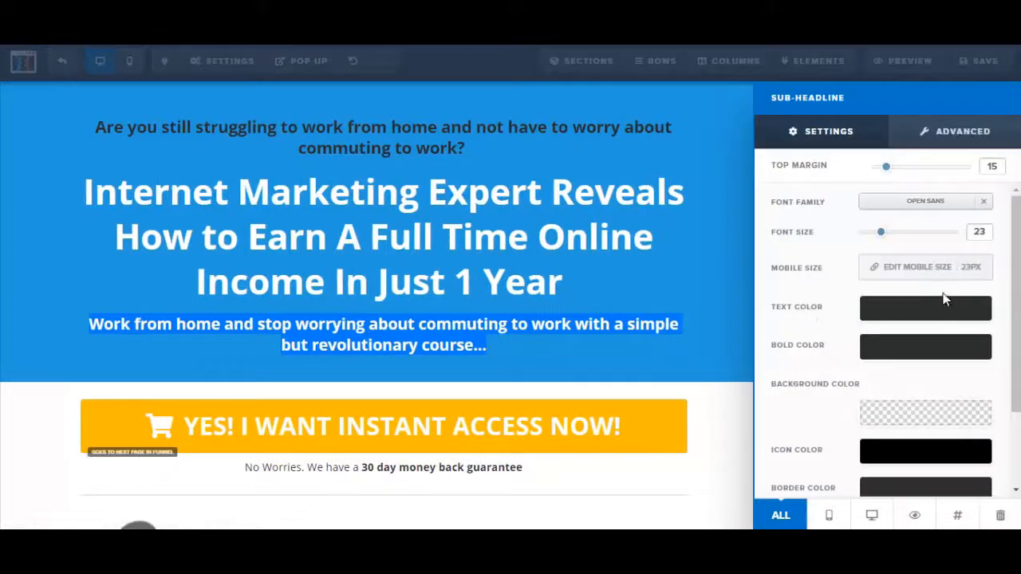
click(895, 310)
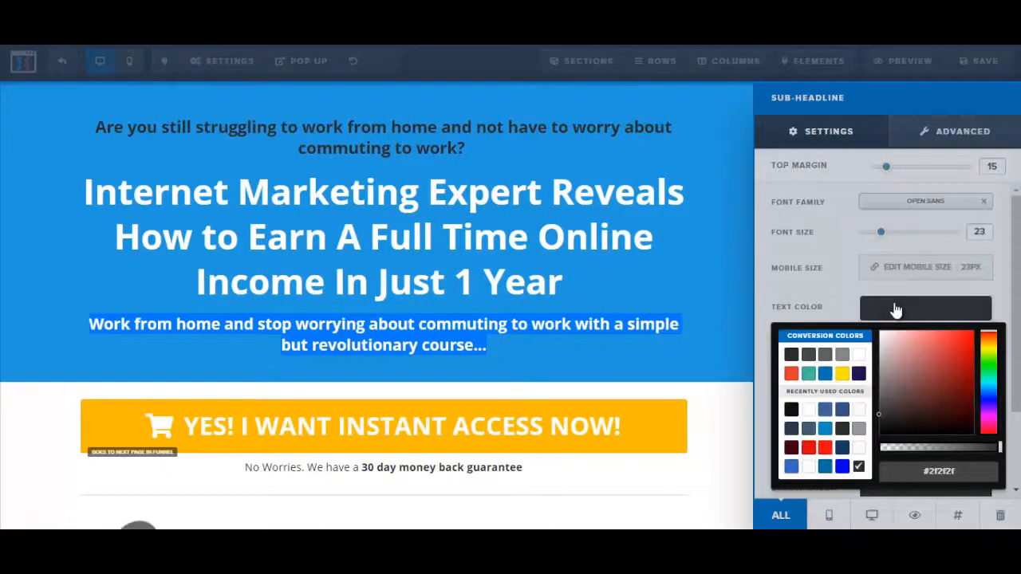
click(791, 375)
click(702, 354)
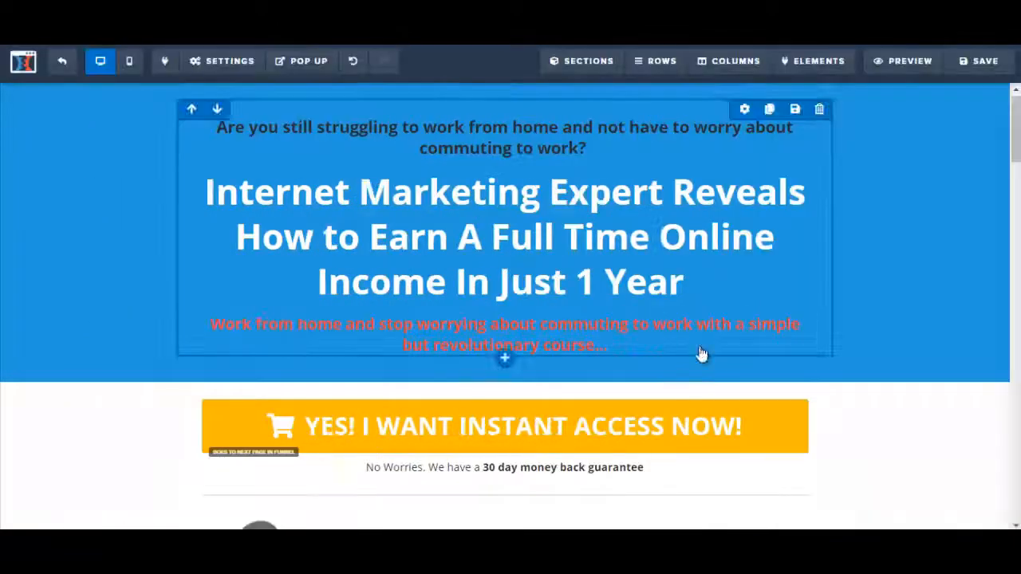